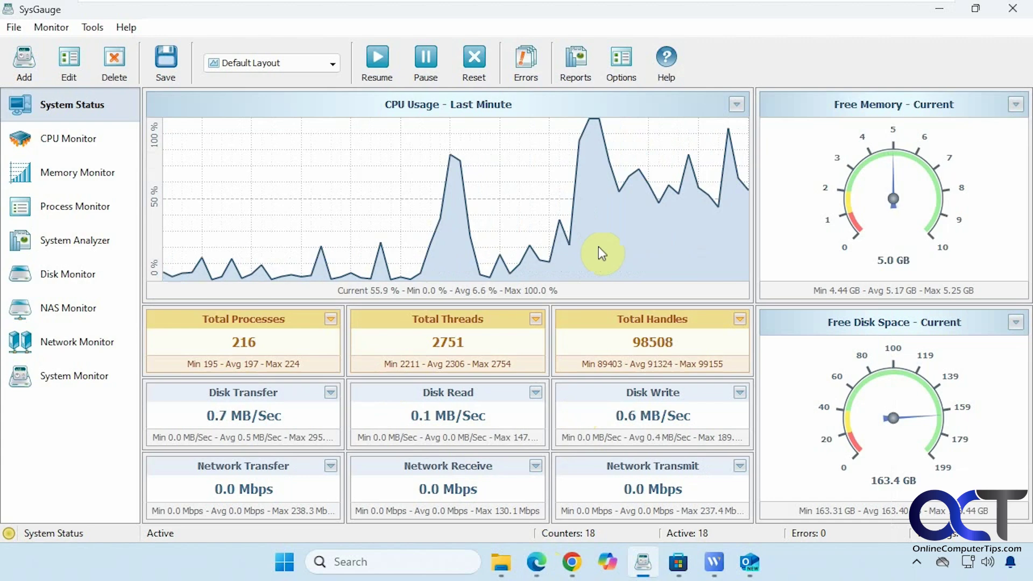
# Look over the SysGauge product versions page in the browser, then return to SysGauge.
pyautogui.click(536, 562)
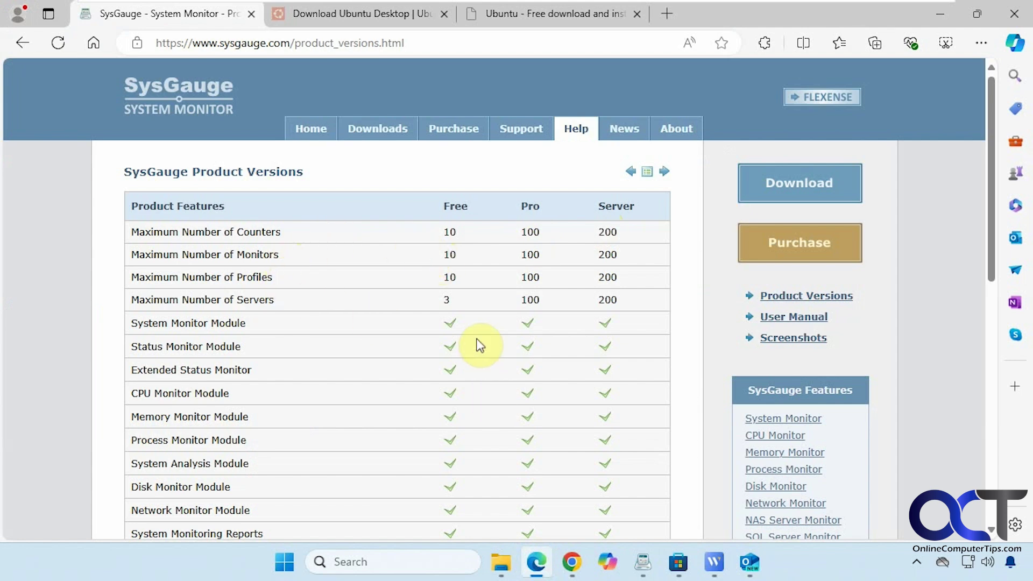
pyautogui.scroll(-5, 479, 345)
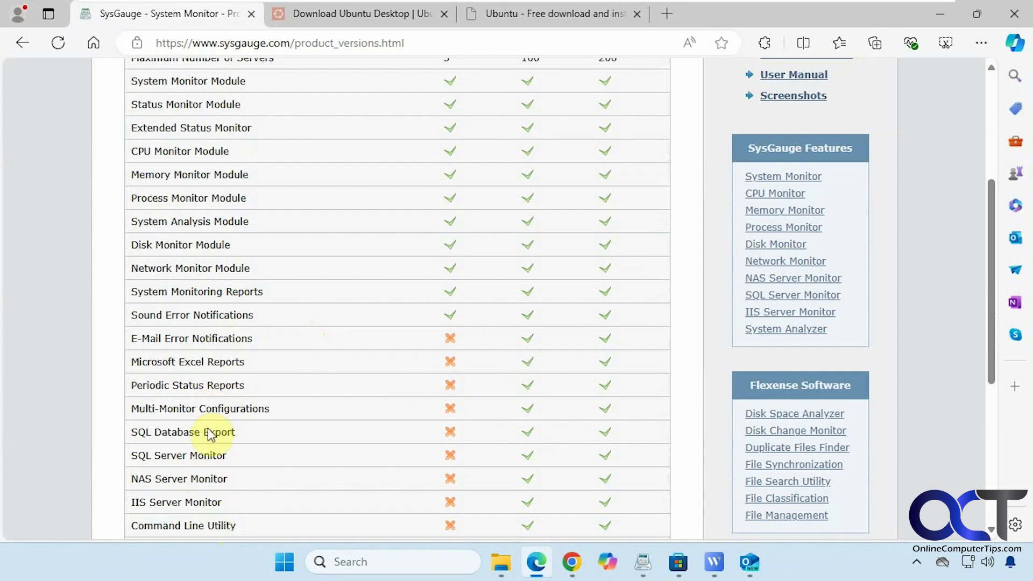
pyautogui.scroll(5, 229, 359)
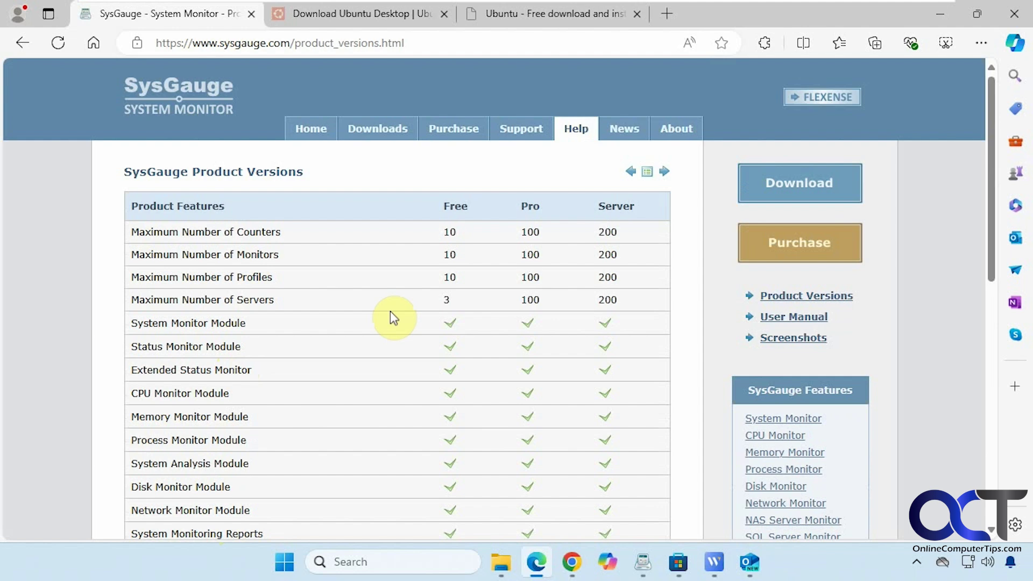
pyautogui.click(943, 12)
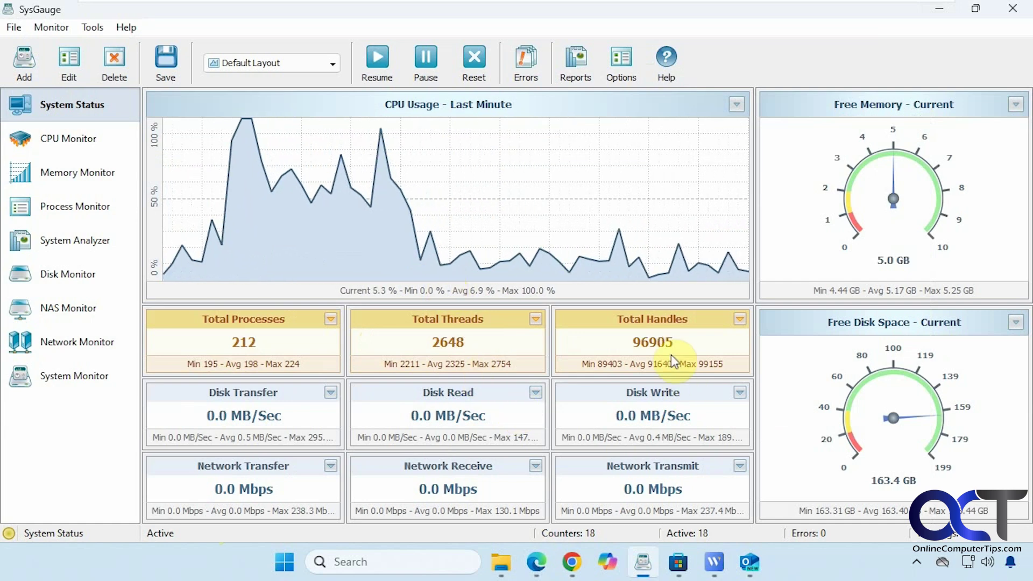
# View the Total Threads counter as charts, then list thread counts per process.
pyautogui.click(535, 320)
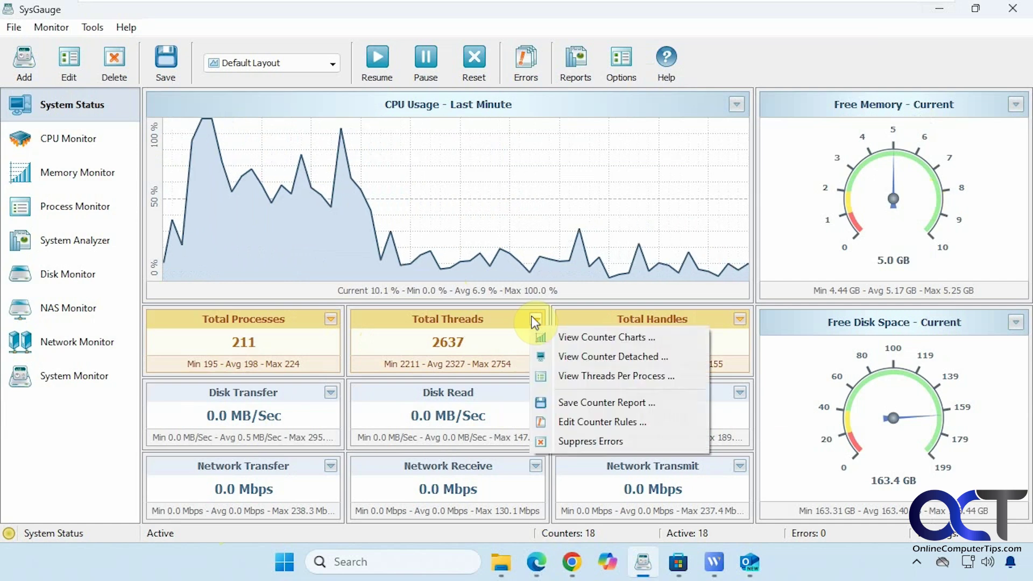
pyautogui.click(563, 335)
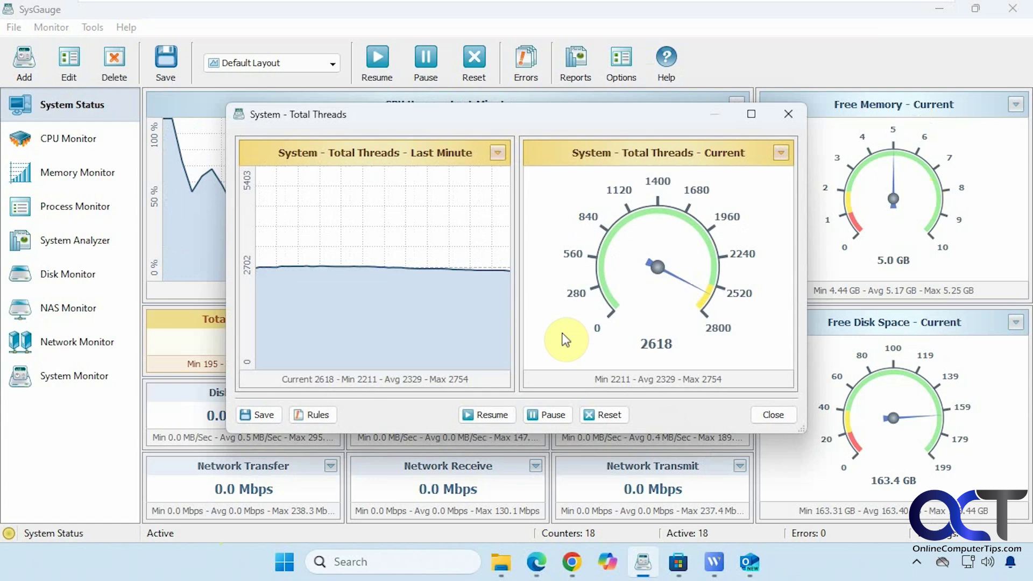
pyautogui.click(790, 114)
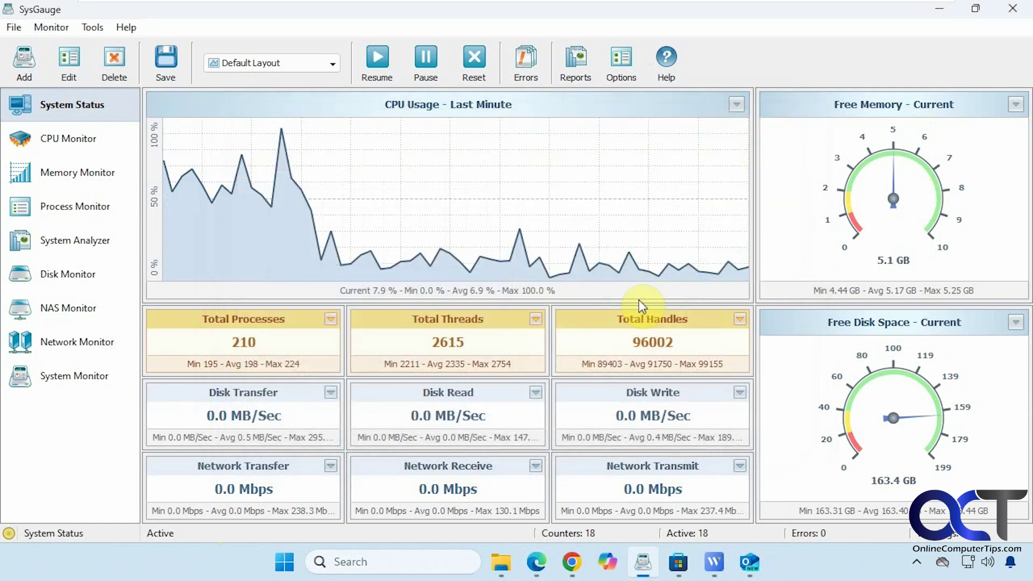
pyautogui.click(536, 319)
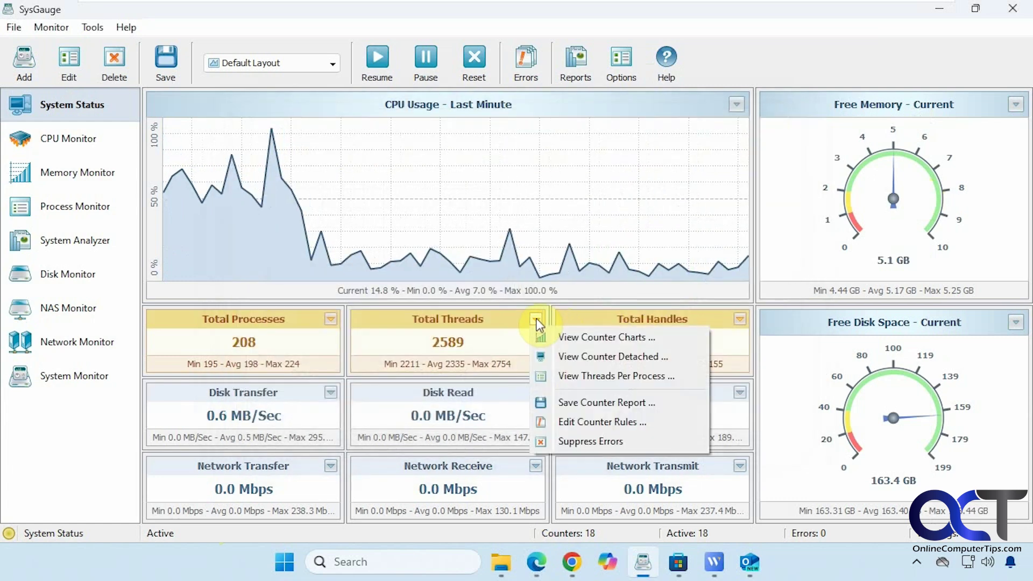
pyautogui.click(555, 382)
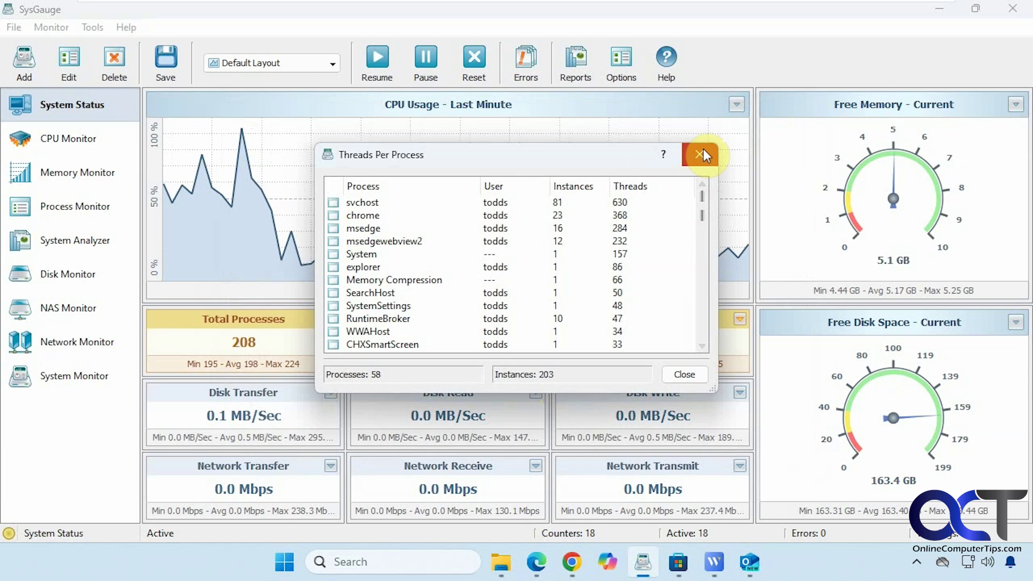
pyautogui.click(703, 151)
# Check the CPU Interrupt Time options on CPU Monitor, then chart Free Memory on Memory Monitor.
pyautogui.click(70, 141)
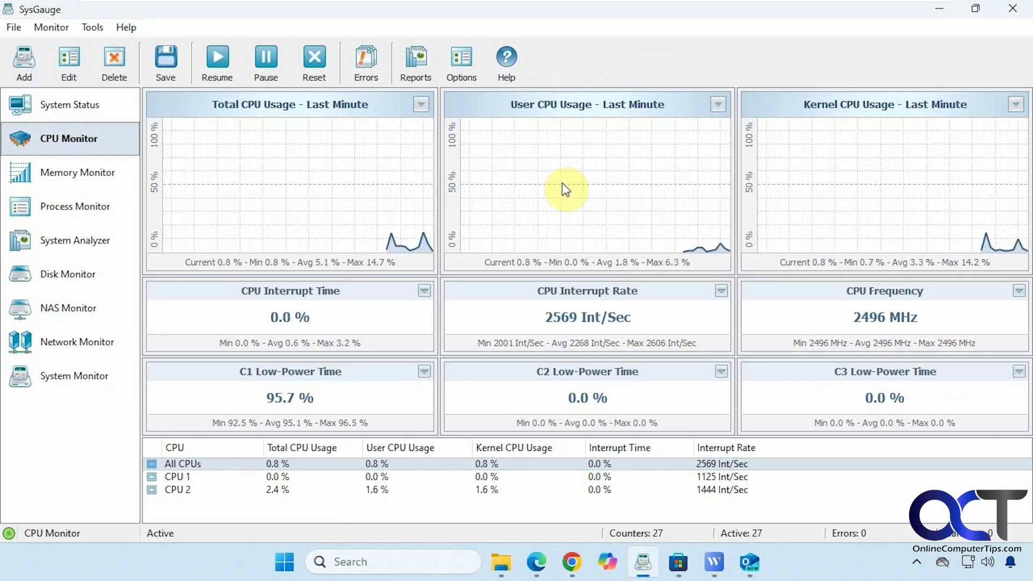
pyautogui.click(424, 291)
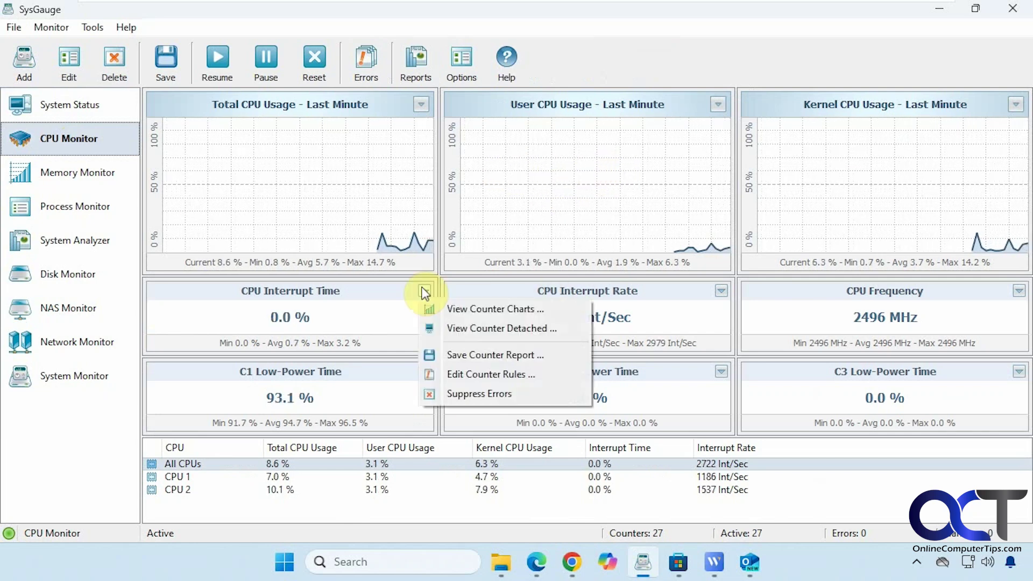
pyautogui.click(425, 291)
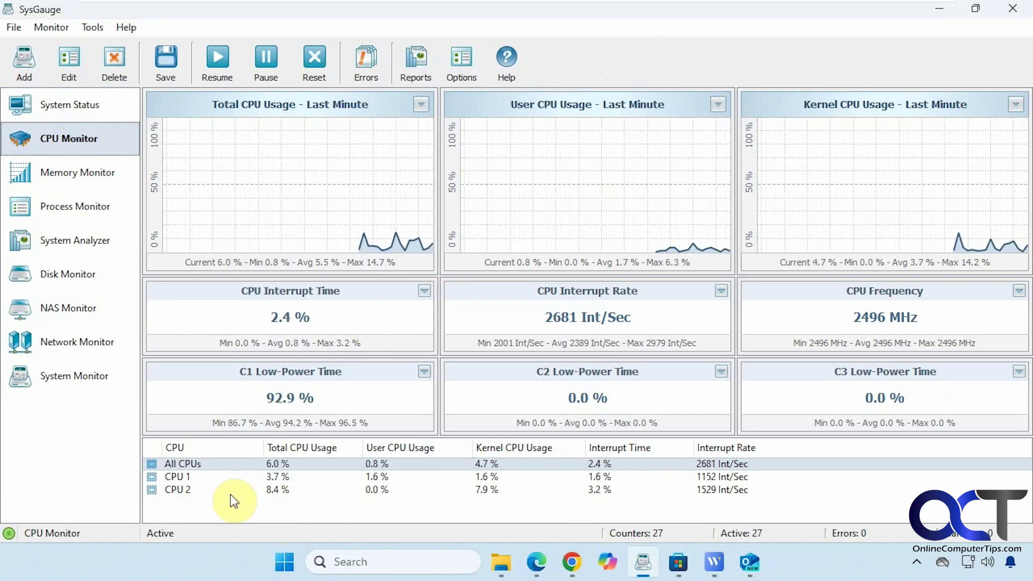
pyautogui.click(94, 180)
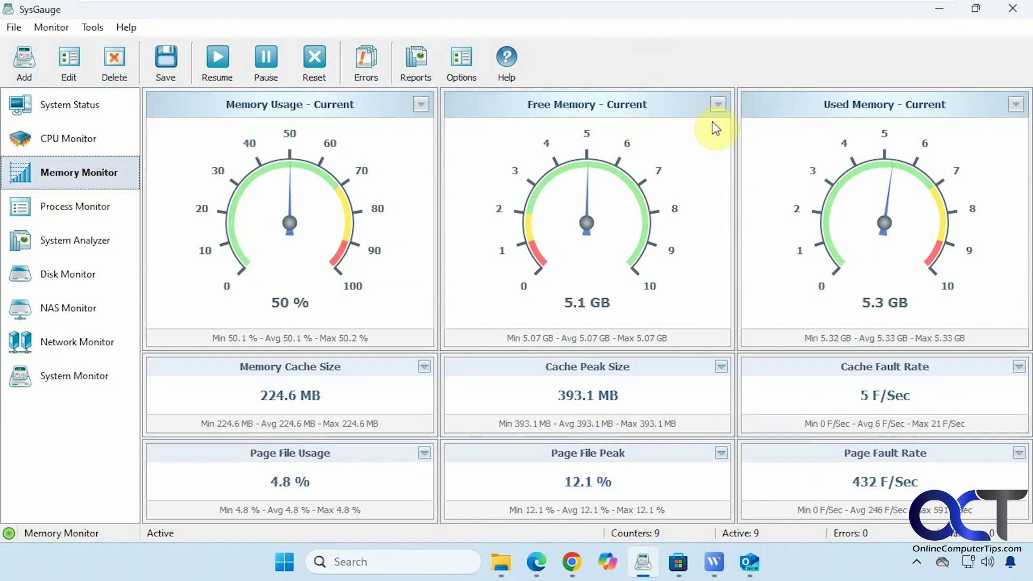
pyautogui.click(719, 105)
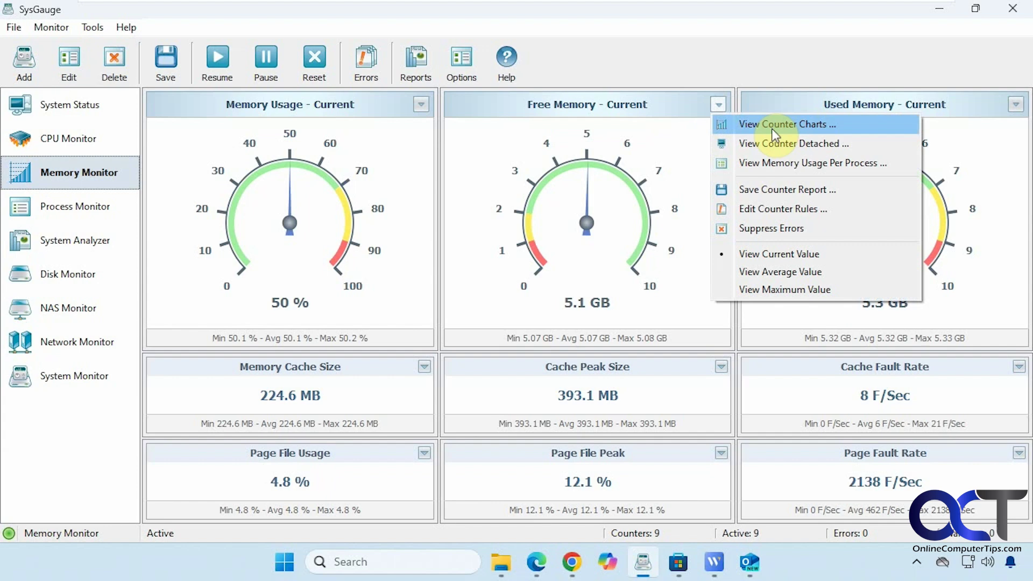
pyautogui.click(719, 125)
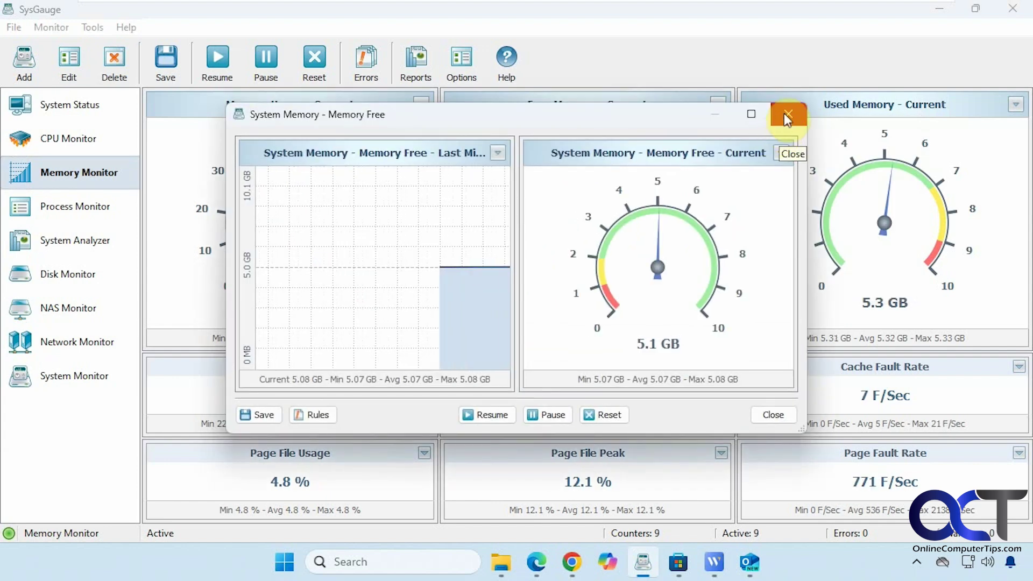
pyautogui.click(784, 115)
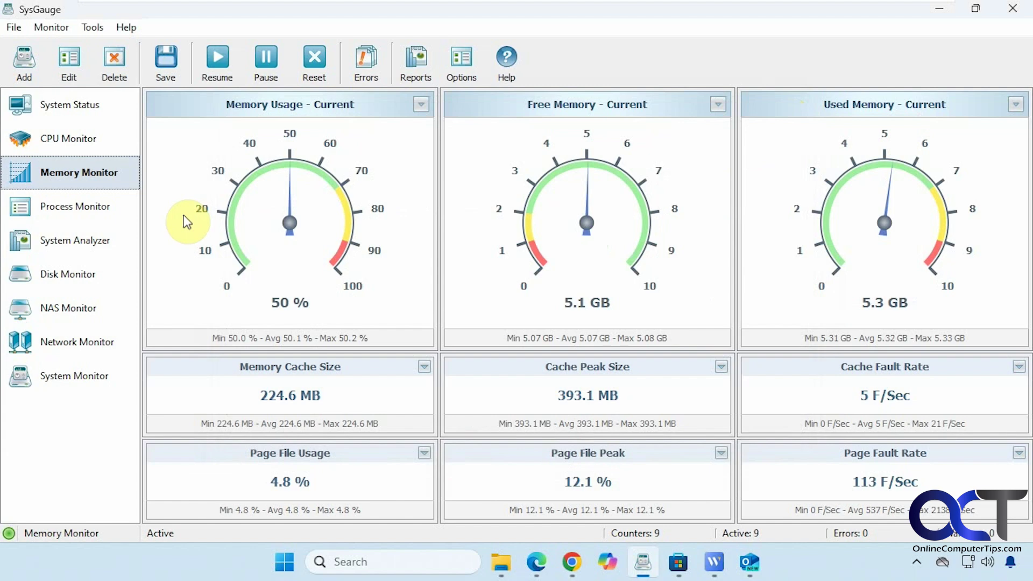
# Glance at Process Monitor's CPU Usage chart options, then launch the System Analyzer.
pyautogui.click(69, 216)
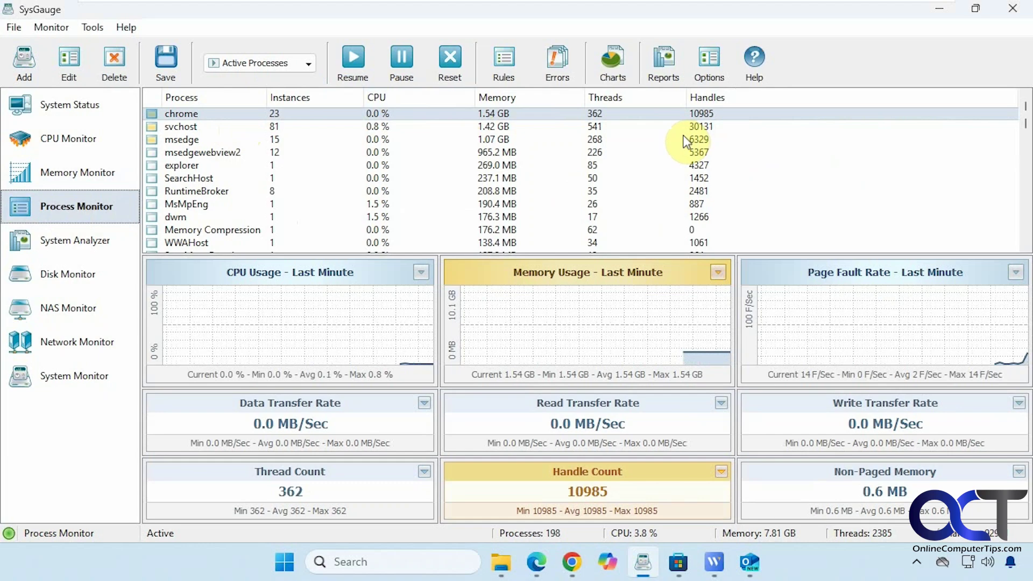
pyautogui.click(420, 273)
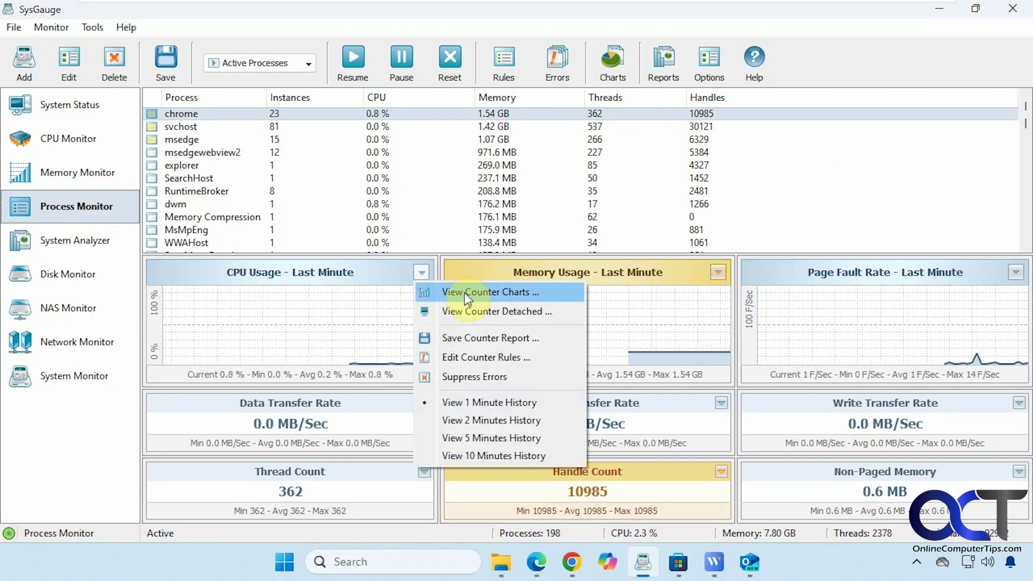
pyautogui.click(420, 273)
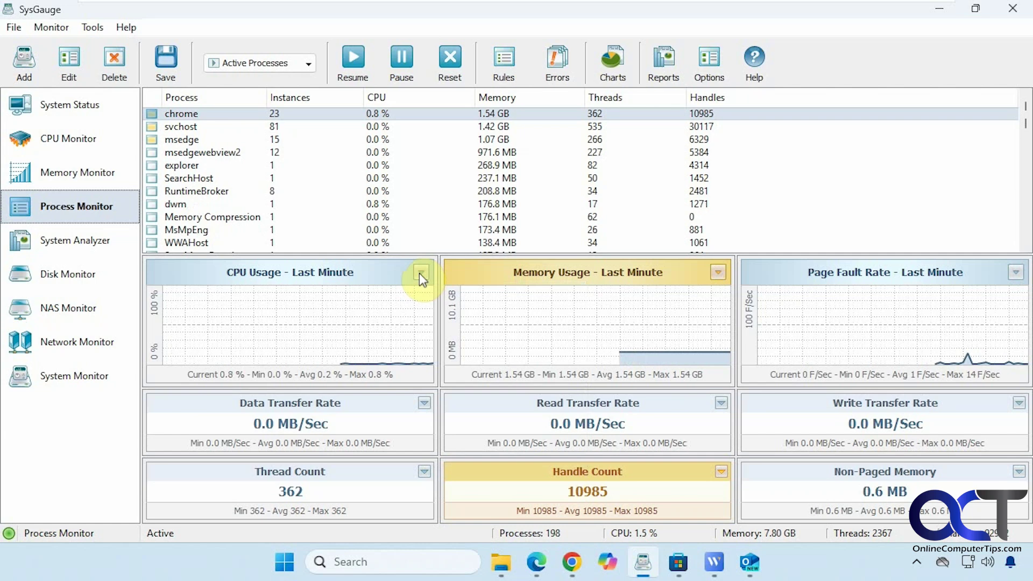
pyautogui.click(75, 248)
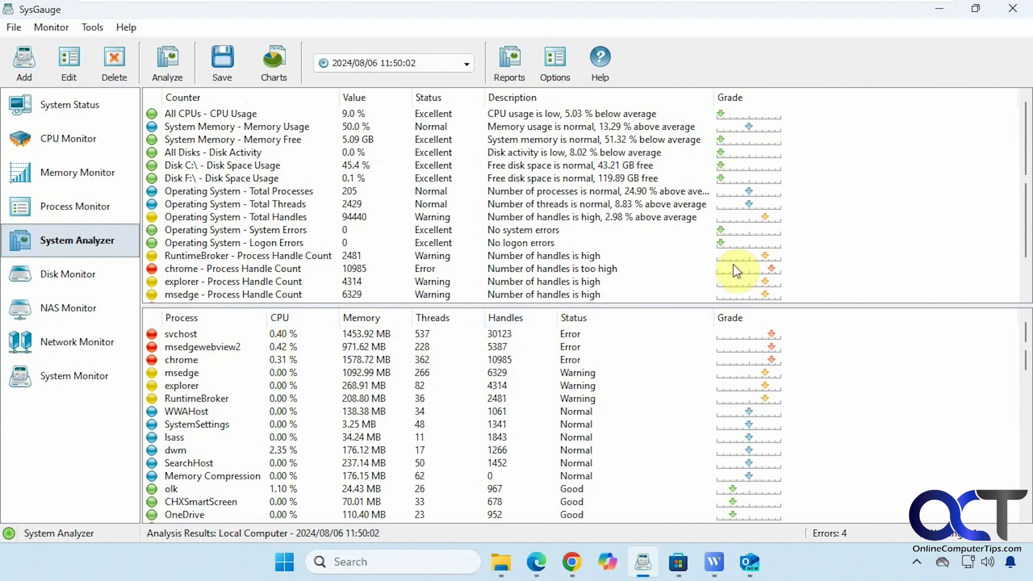
# Inspect the All CPUs - CPU Usage and chrome analysis results and dates, then open Disk Monitor.
pyautogui.moveTo(253, 158)
pyautogui.mouseDown()
pyautogui.moveTo(251, 118)
pyautogui.moveTo(251, 141)
pyautogui.mouseUp()
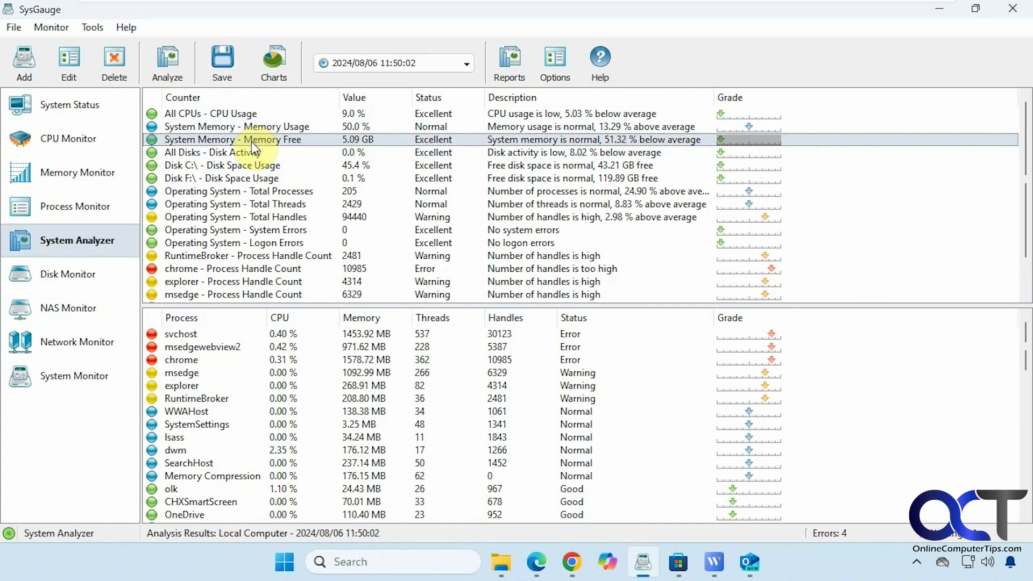
pyautogui.click(192, 359)
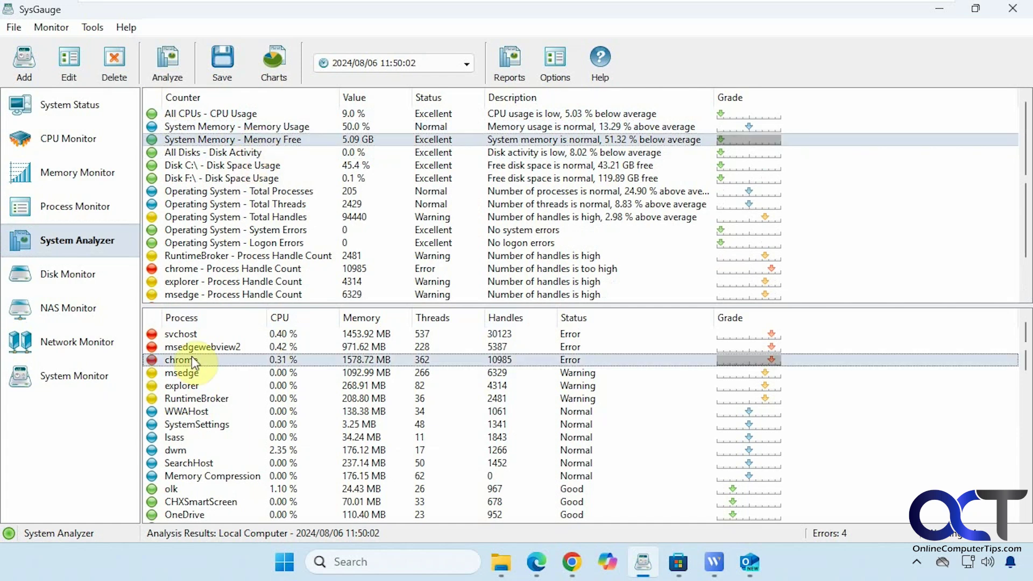
pyautogui.click(468, 64)
pyautogui.click(471, 64)
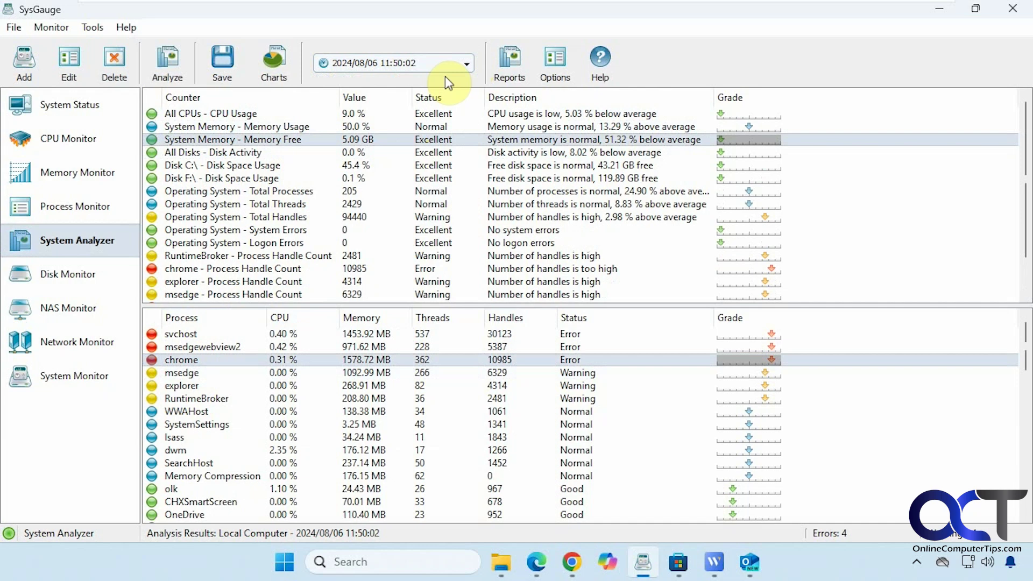
pyautogui.click(70, 273)
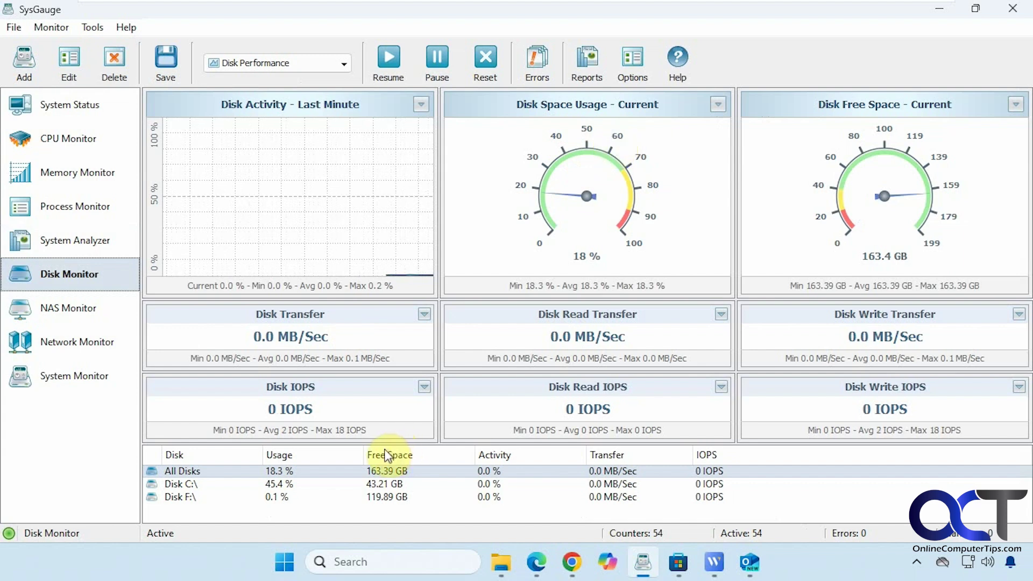
# Step through the NAS Monitor and Network Monitor dashboards, ending on System Monitor.
pyautogui.click(81, 311)
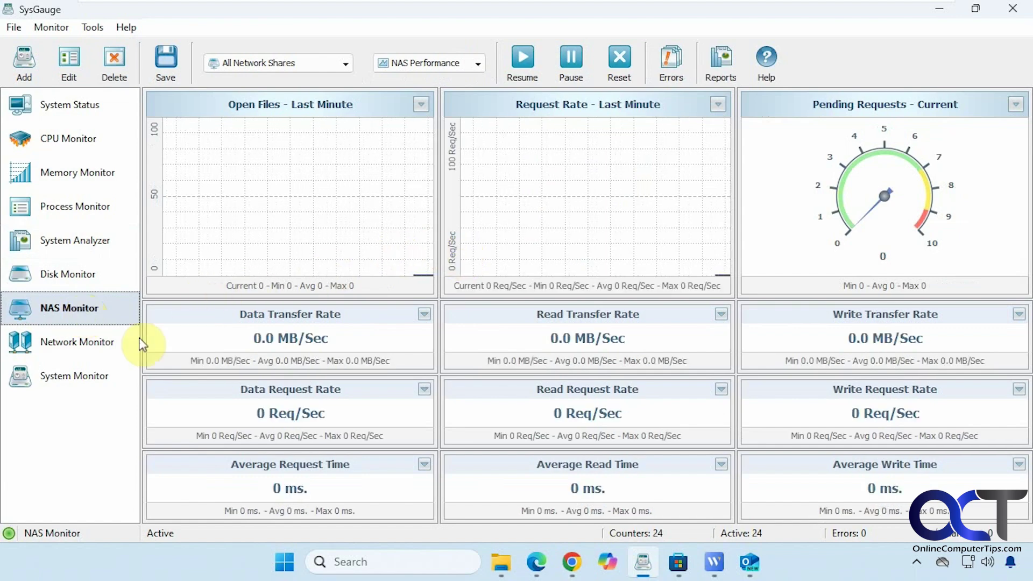
pyautogui.click(100, 343)
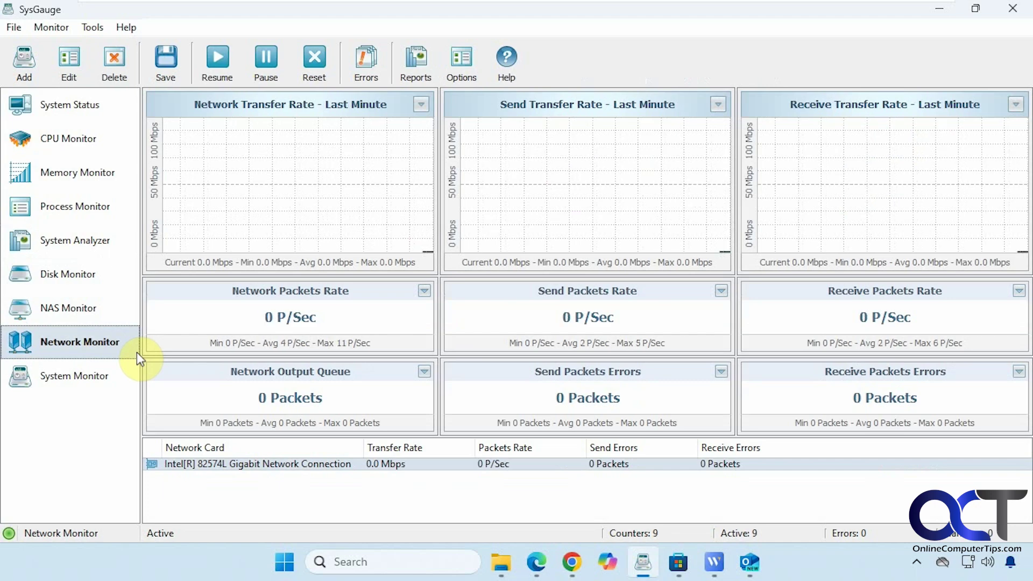
pyautogui.click(77, 378)
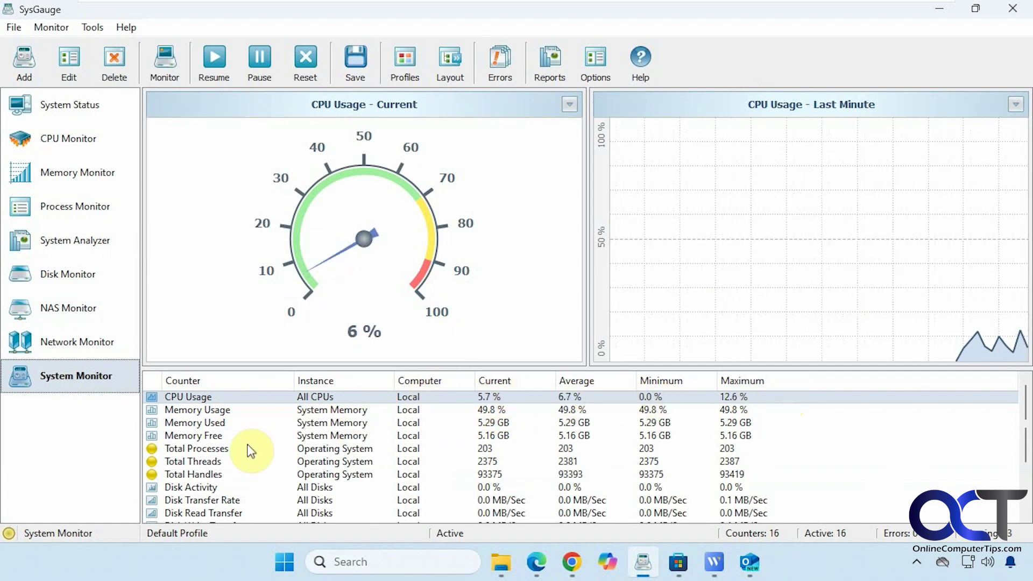
# Scroll the System Monitor counter list down and back up.
pyautogui.scroll(-1, 247, 445)
pyautogui.scroll(1, 246, 445)
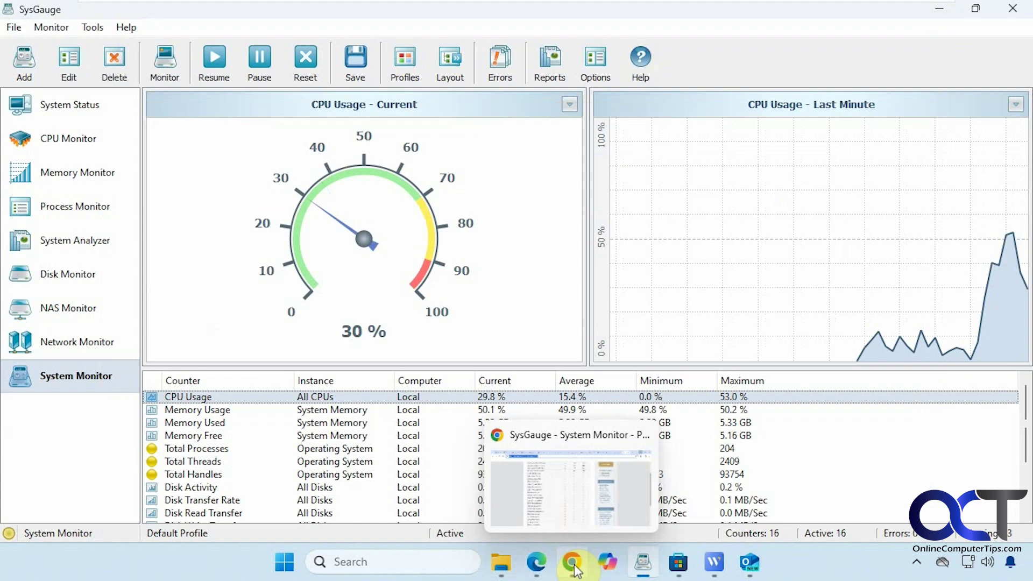
# In Edge, save the Ubuntu 24.04 LTS desktop ISO to the Downloads folder.
pyautogui.click(536, 562)
pyautogui.click(385, 15)
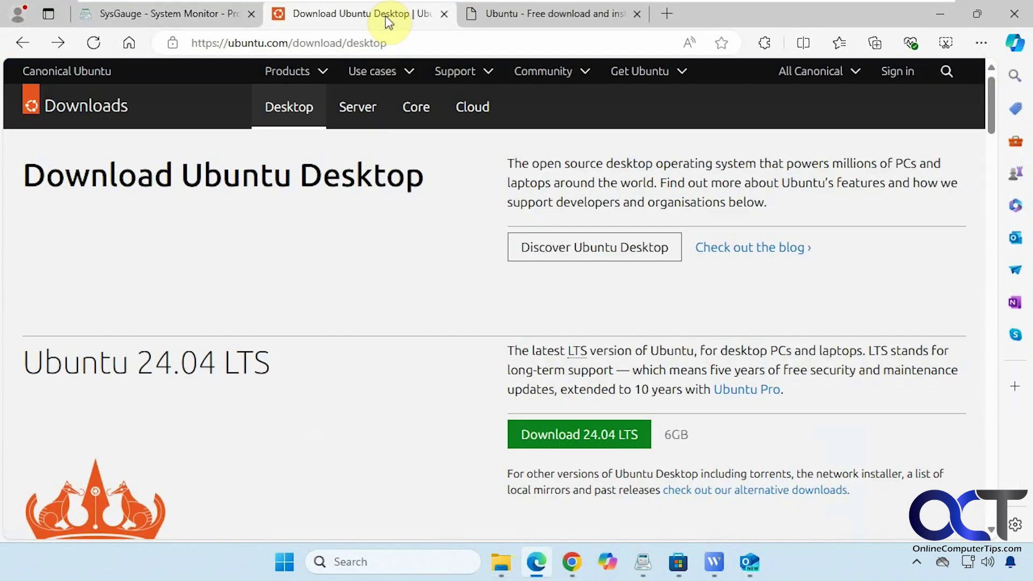
pyautogui.click(605, 437)
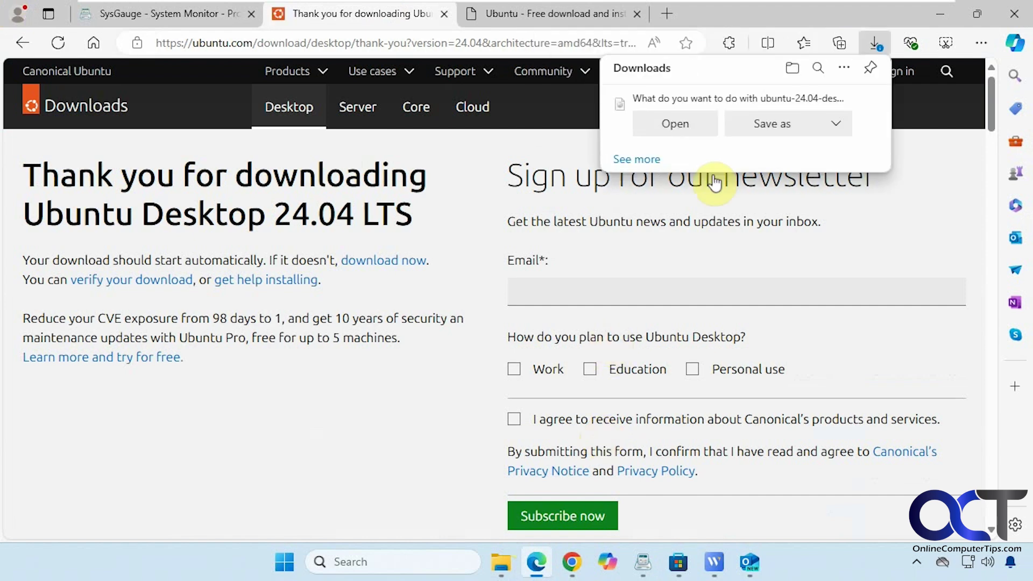
pyautogui.click(745, 129)
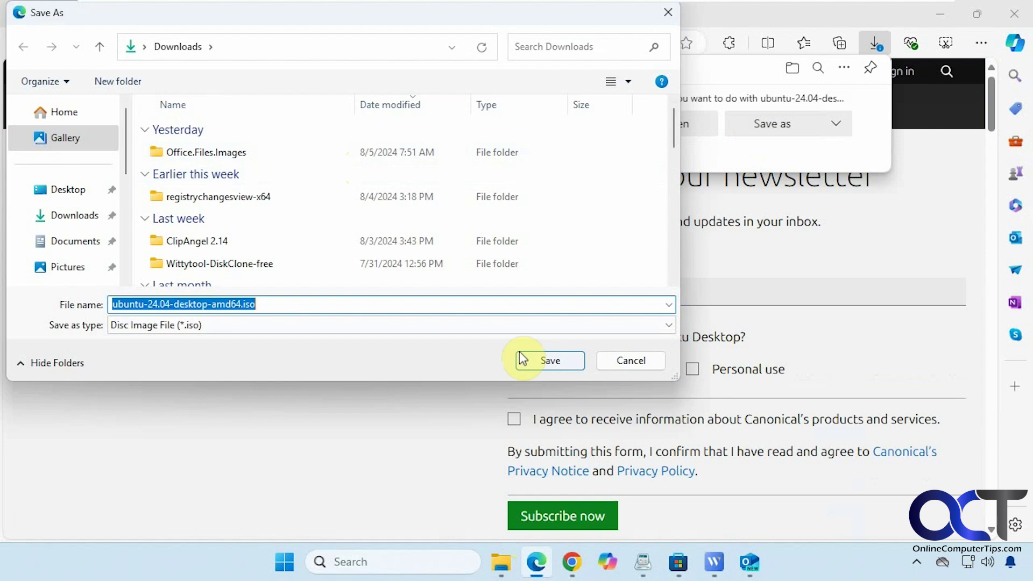
pyautogui.click(536, 359)
# Back in SysGauge, cycle through System Status, CPU, Memory and Process Monitor dashboards.
pyautogui.click(644, 563)
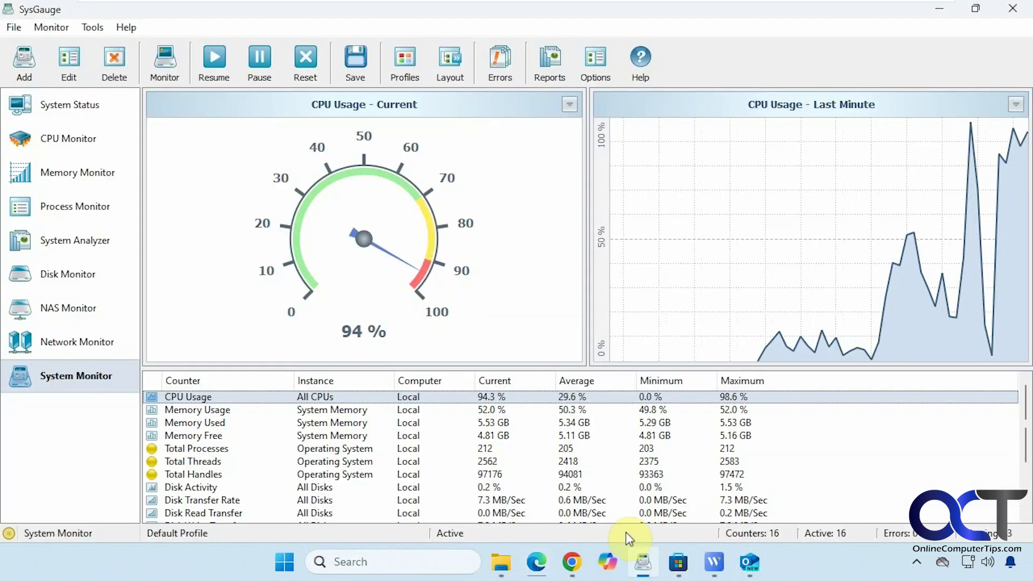
pyautogui.click(69, 108)
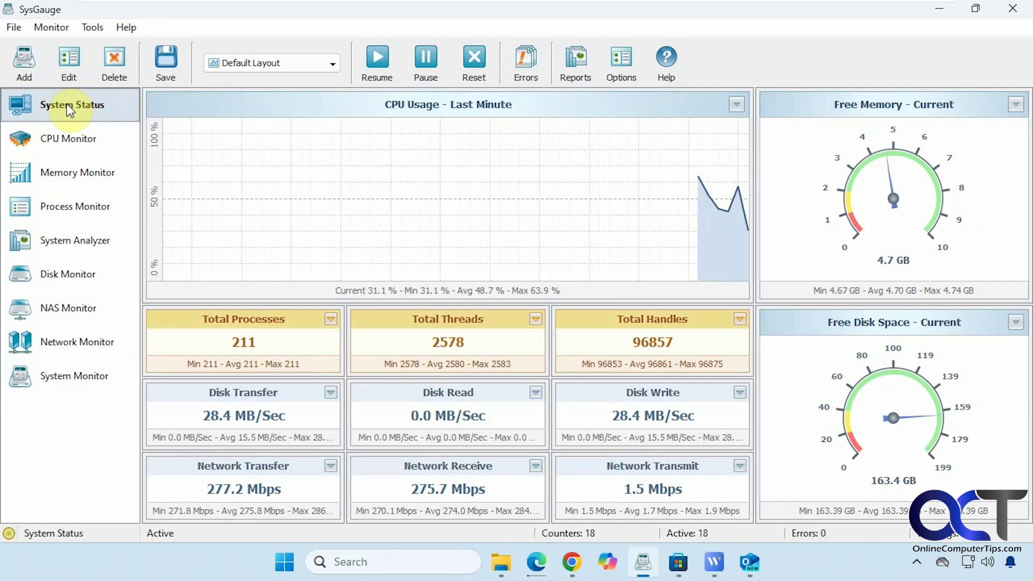
pyautogui.click(75, 140)
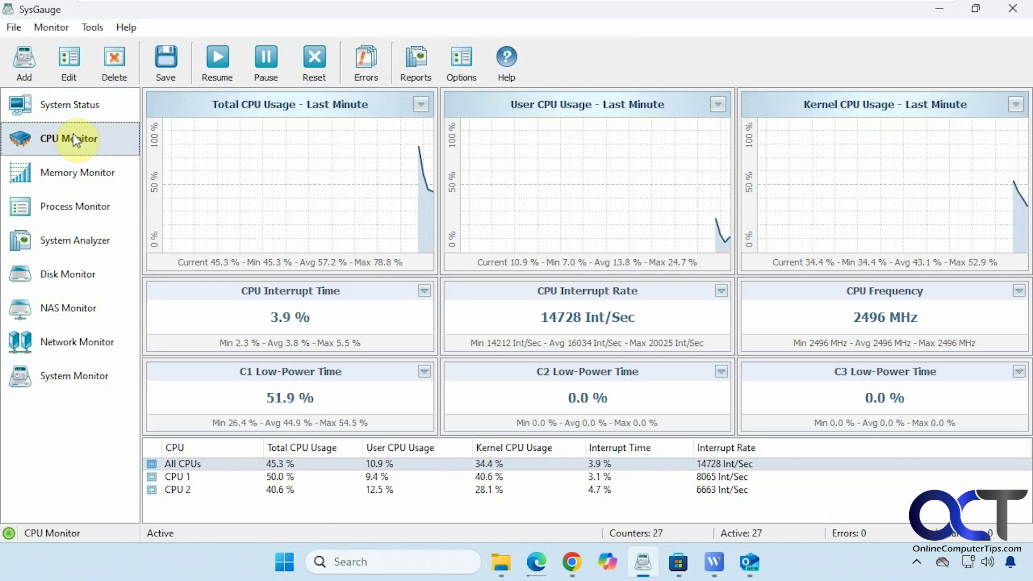
pyautogui.click(87, 174)
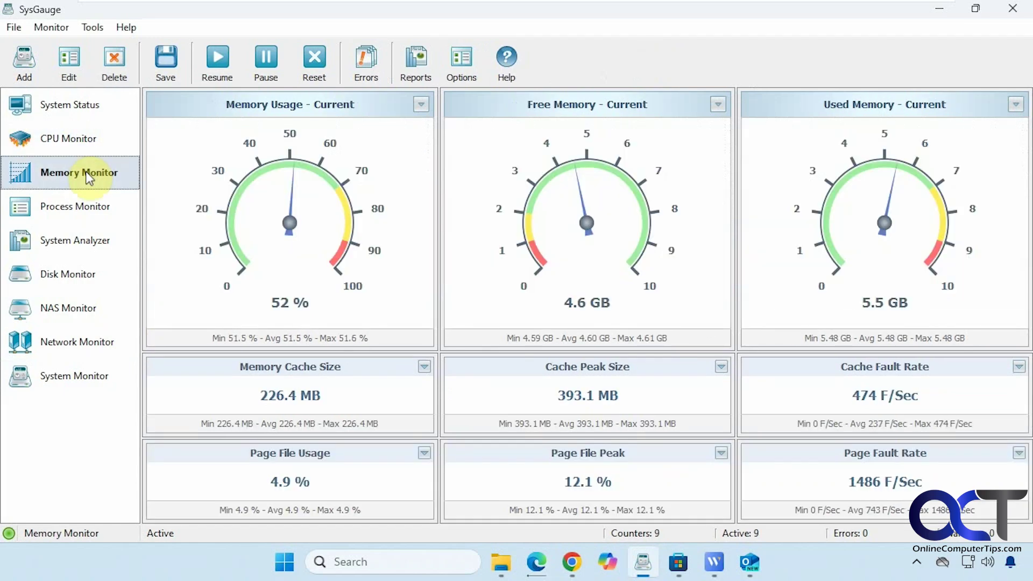
pyautogui.click(93, 205)
# View System Analyzer and Disk Monitor, settle on Network Monitor, and list addable monitor types.
pyautogui.click(99, 238)
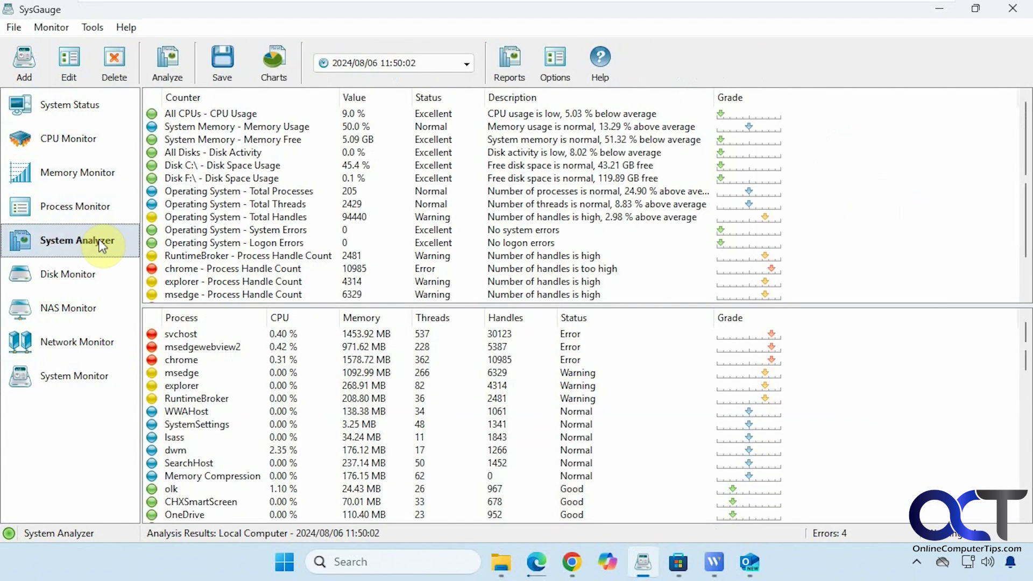
pyautogui.click(99, 279)
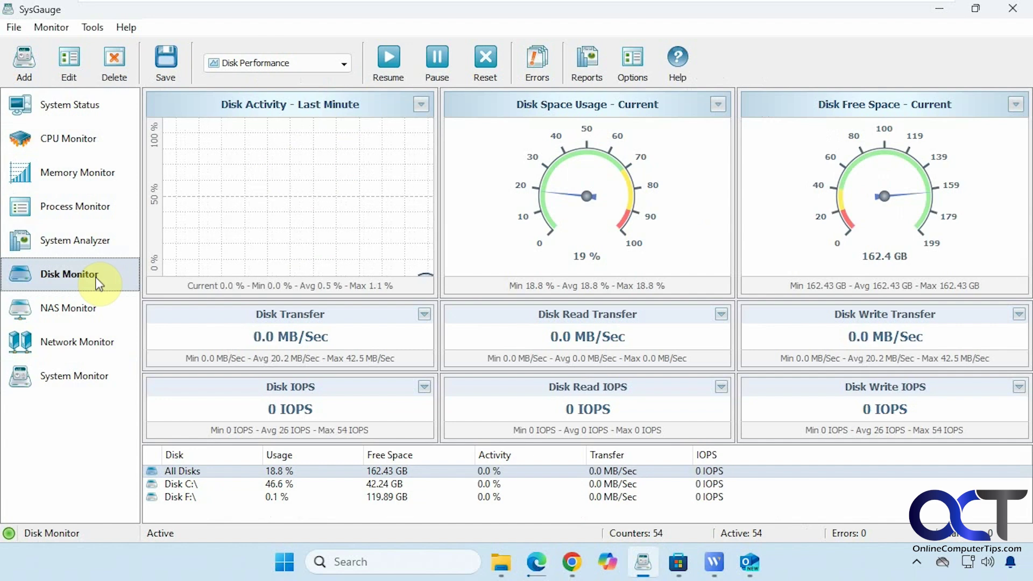
pyautogui.click(100, 347)
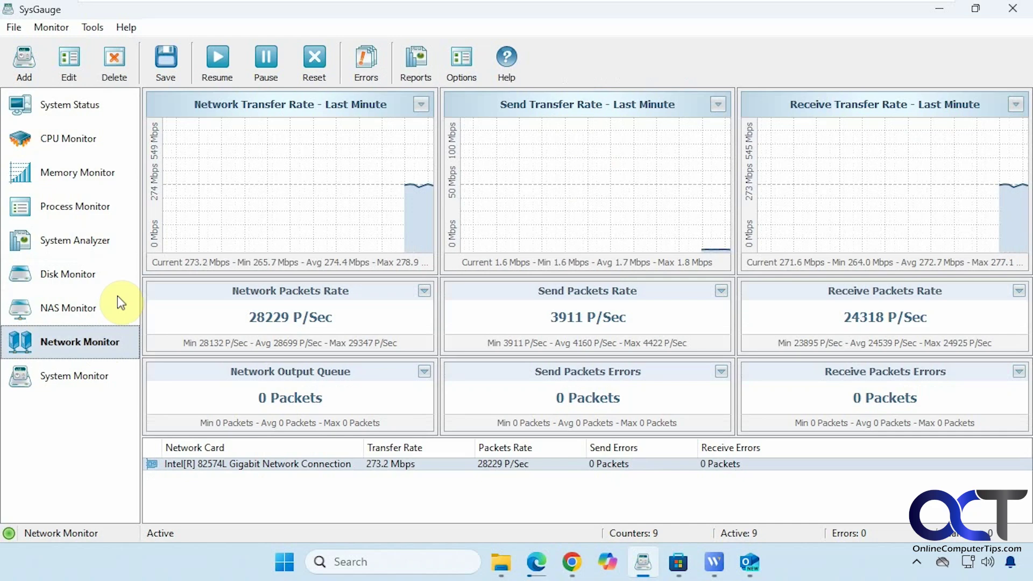
pyautogui.click(26, 60)
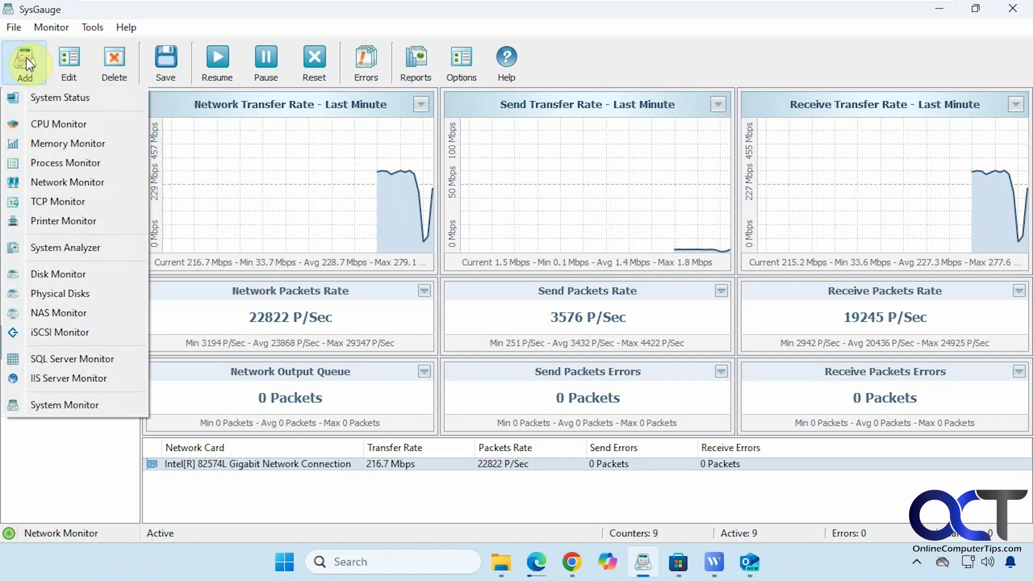
# Review the current monitor's settings and modes, then cancel without changes.
pyautogui.click(67, 59)
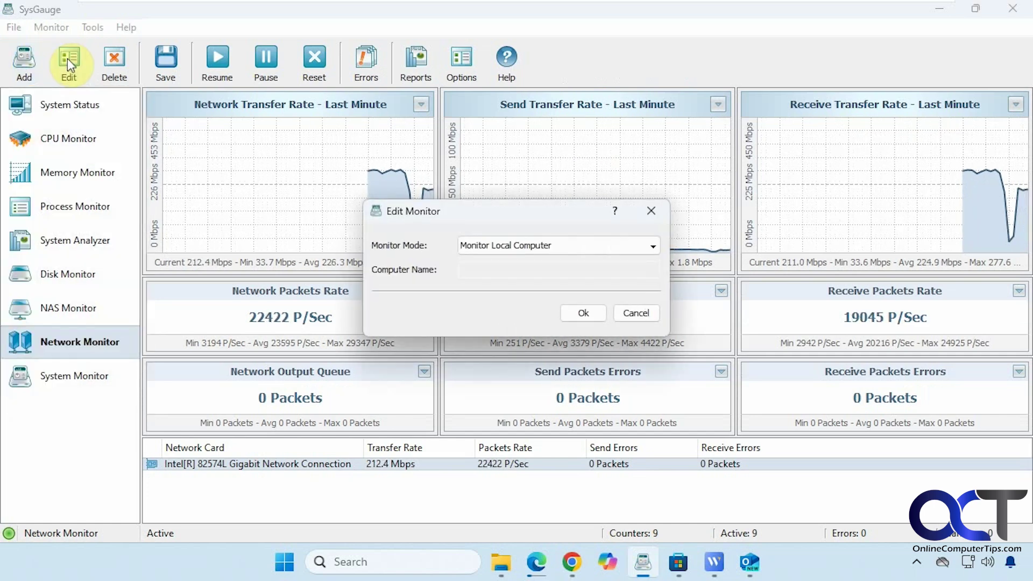
pyautogui.click(531, 247)
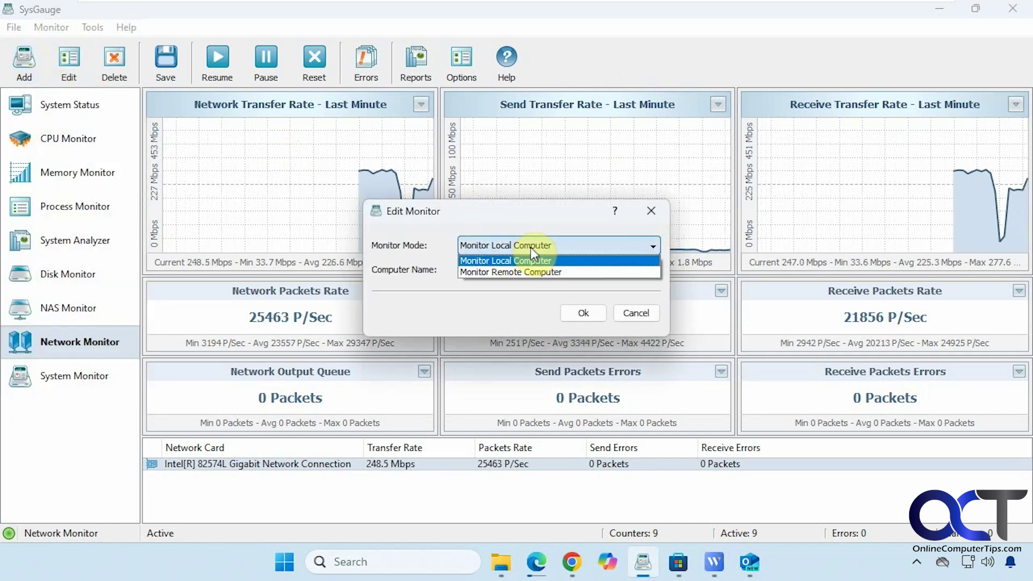
pyautogui.click(636, 313)
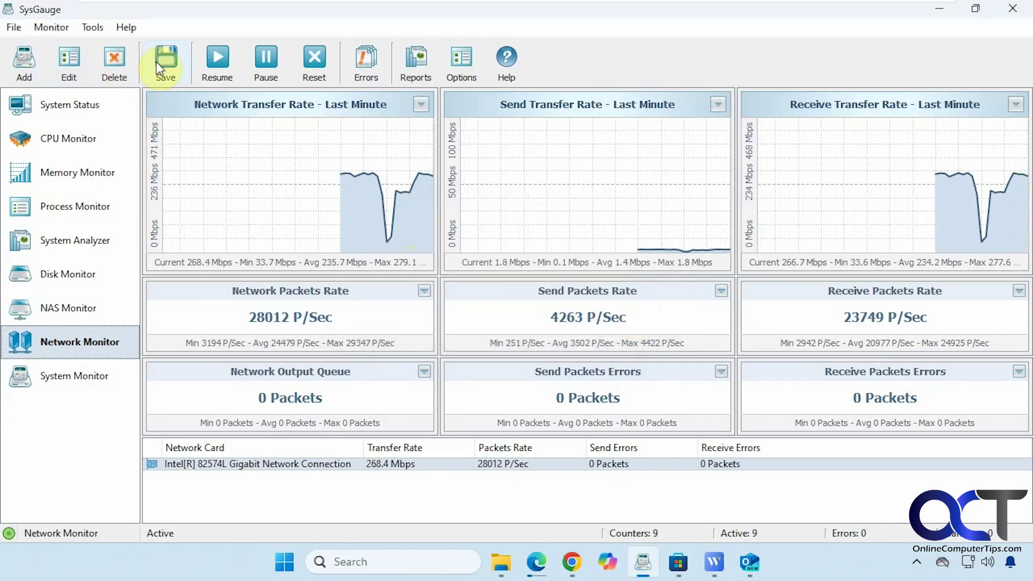
# Check the error logs of Network, CPU and Memory Monitor for logged errors.
pyautogui.click(362, 67)
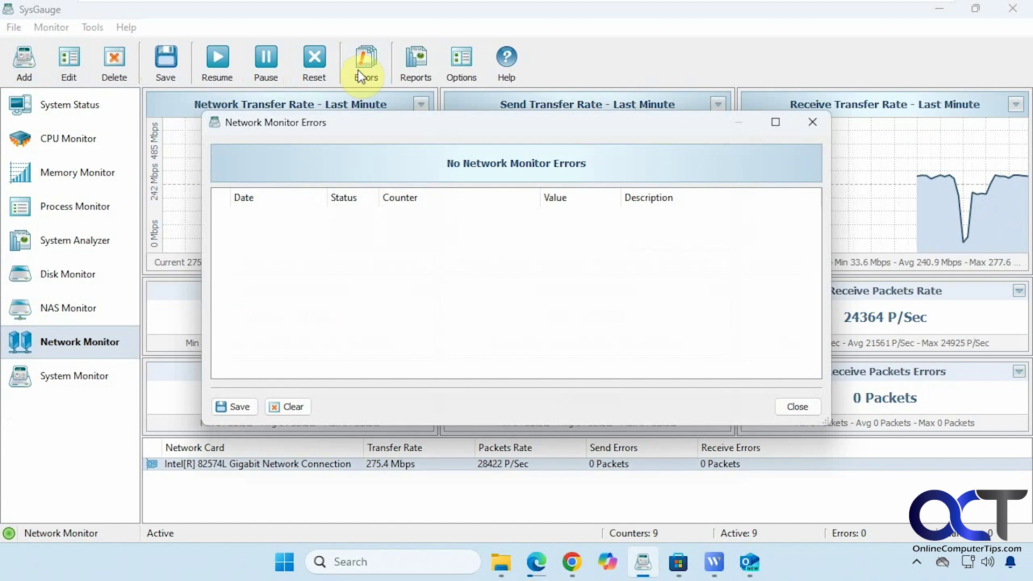
pyautogui.click(813, 122)
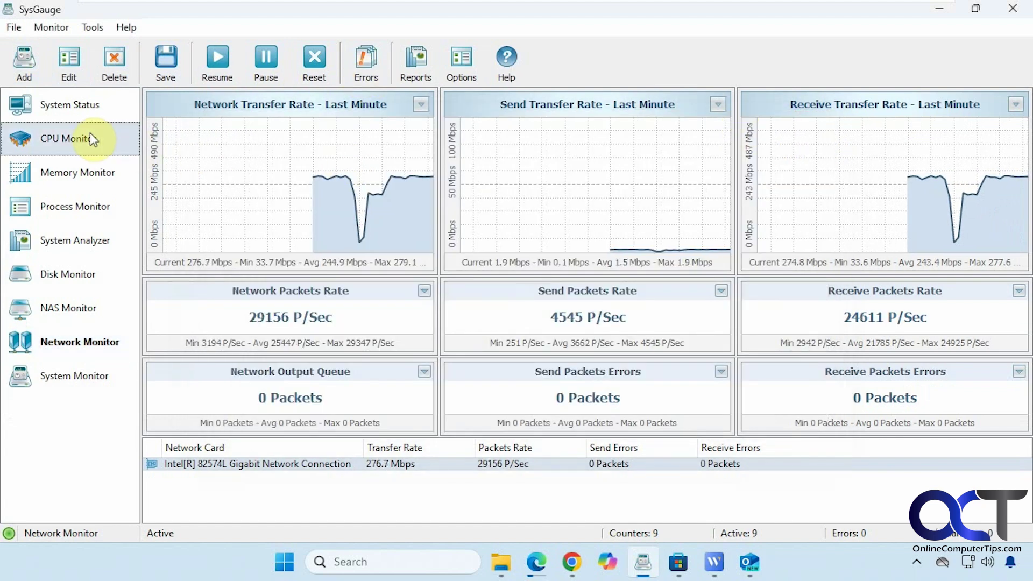
pyautogui.click(90, 136)
pyautogui.click(365, 67)
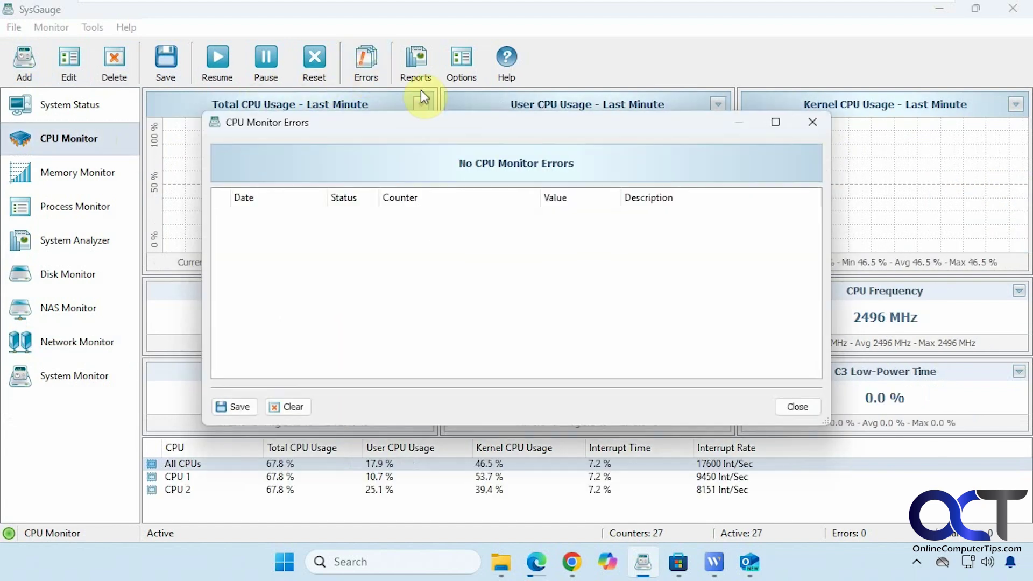
pyautogui.click(811, 123)
pyautogui.click(118, 173)
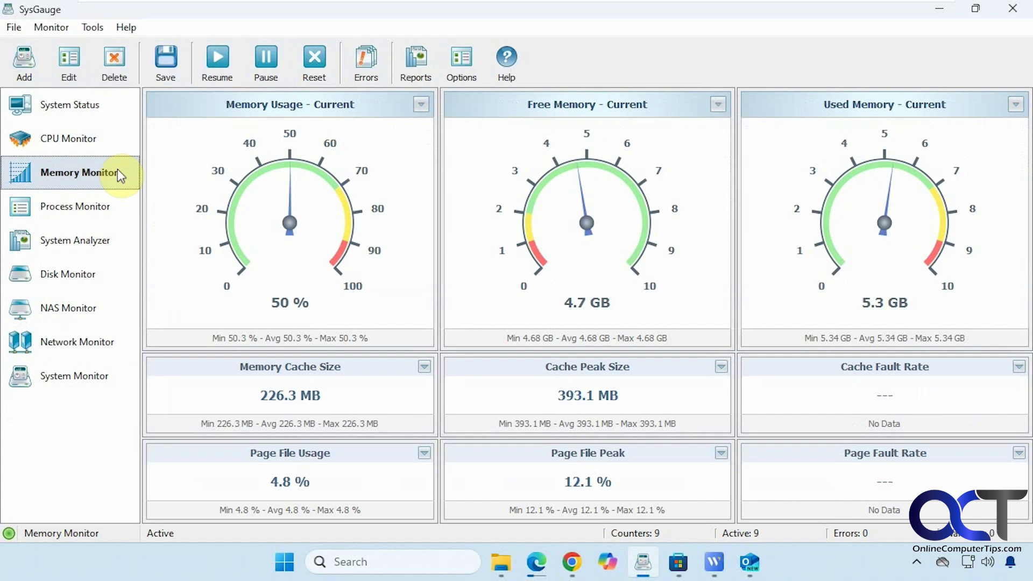
pyautogui.click(364, 71)
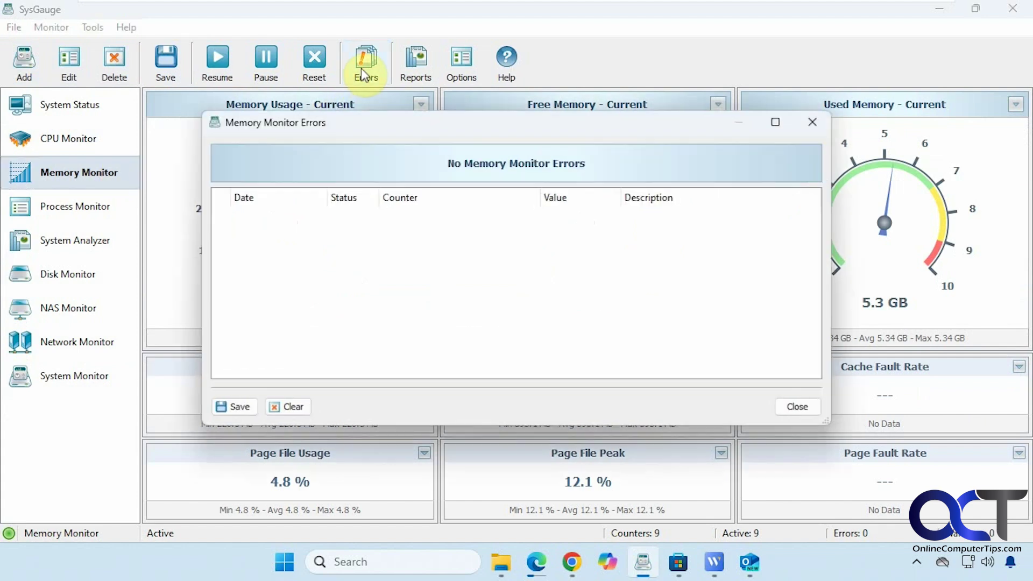
pyautogui.click(808, 123)
# Try opening the latest Network Monitor report, cancel the upgrade prompt, and close the reports list.
pyautogui.click(419, 73)
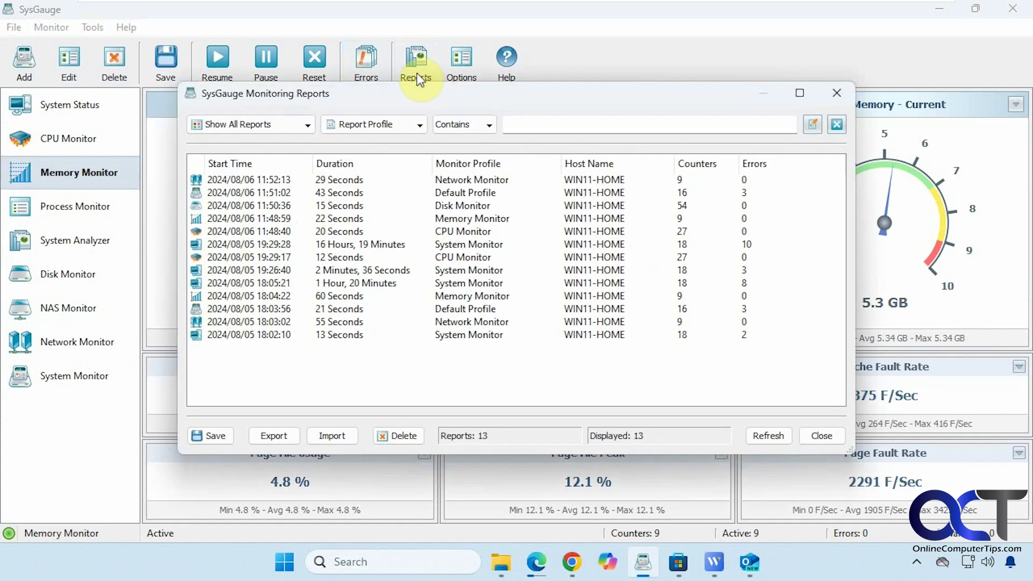
pyautogui.click(277, 180)
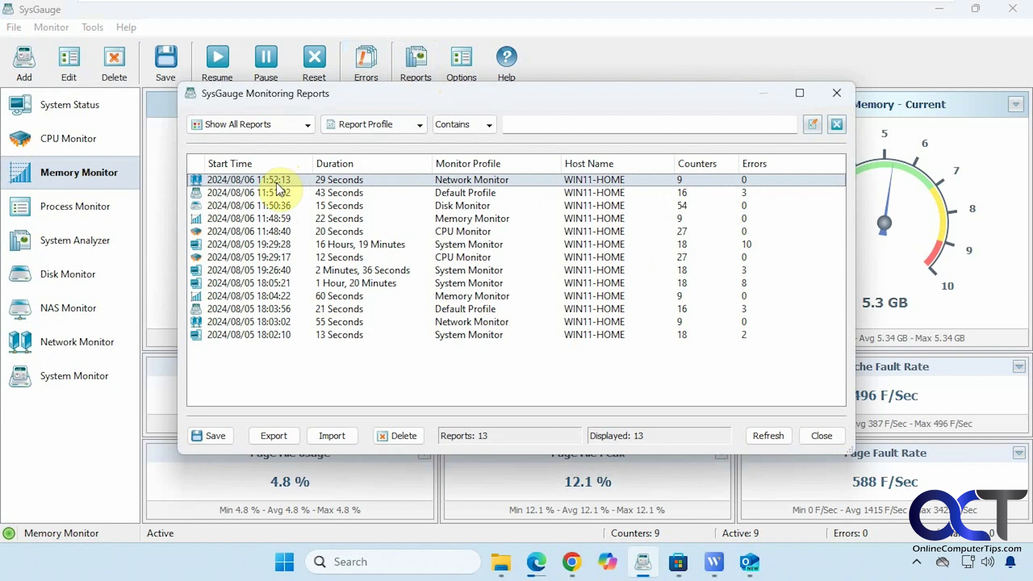
pyautogui.doubleClick(277, 183)
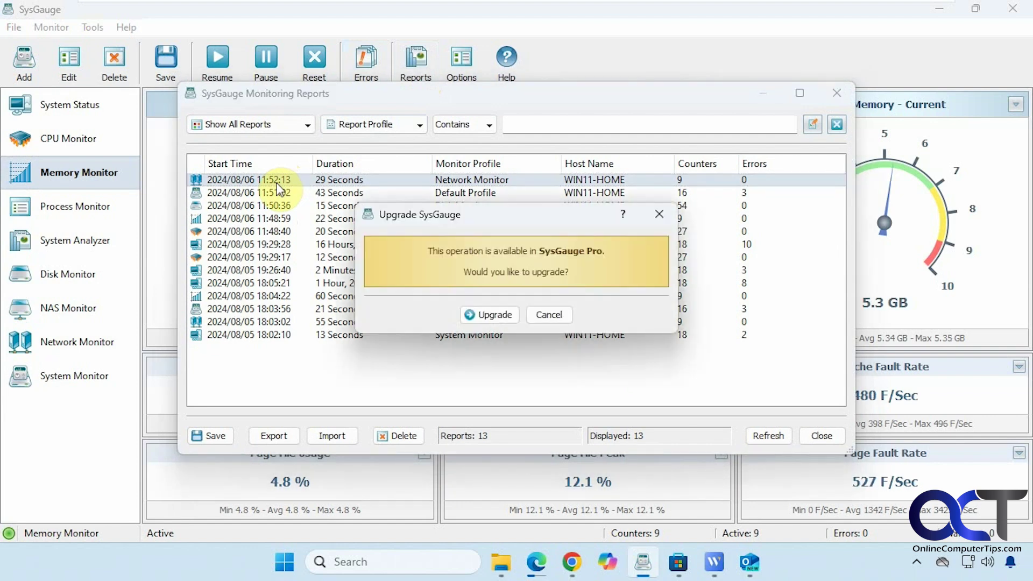
pyautogui.click(556, 317)
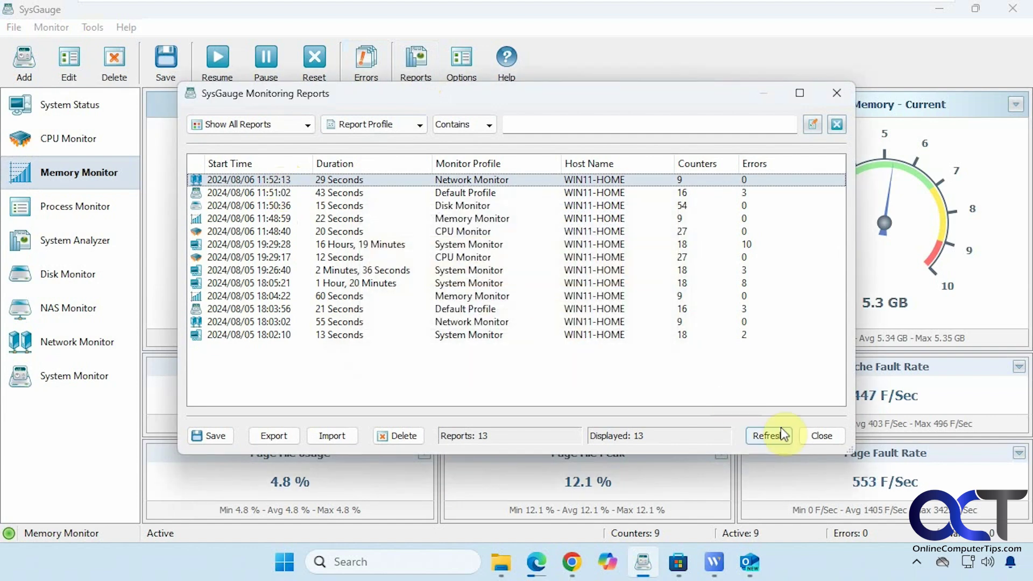
pyautogui.click(817, 435)
# Browse the Display, Reports and Rules option pages, inspecting the disk space usage rule's menu.
pyautogui.click(463, 77)
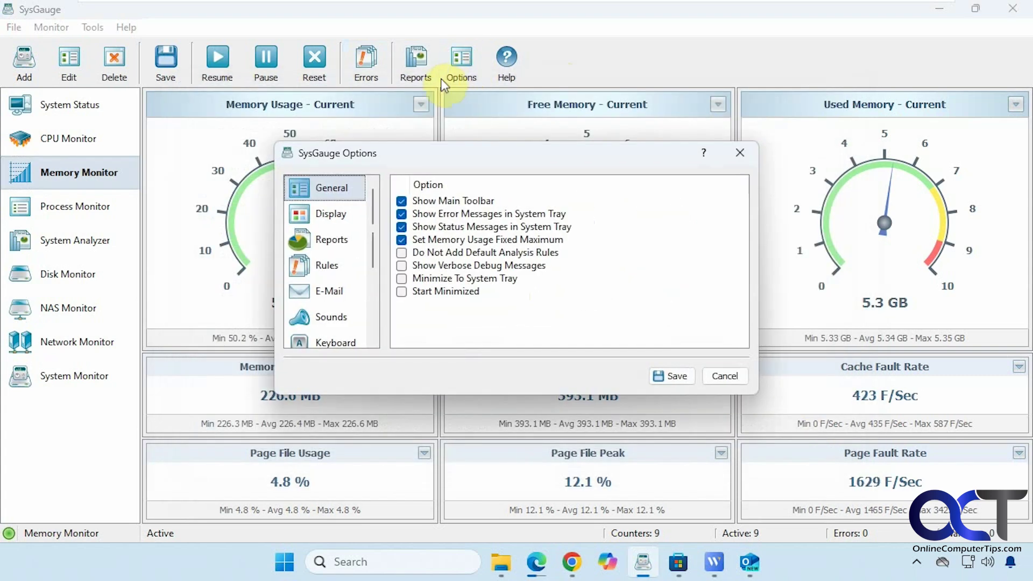
pyautogui.click(324, 213)
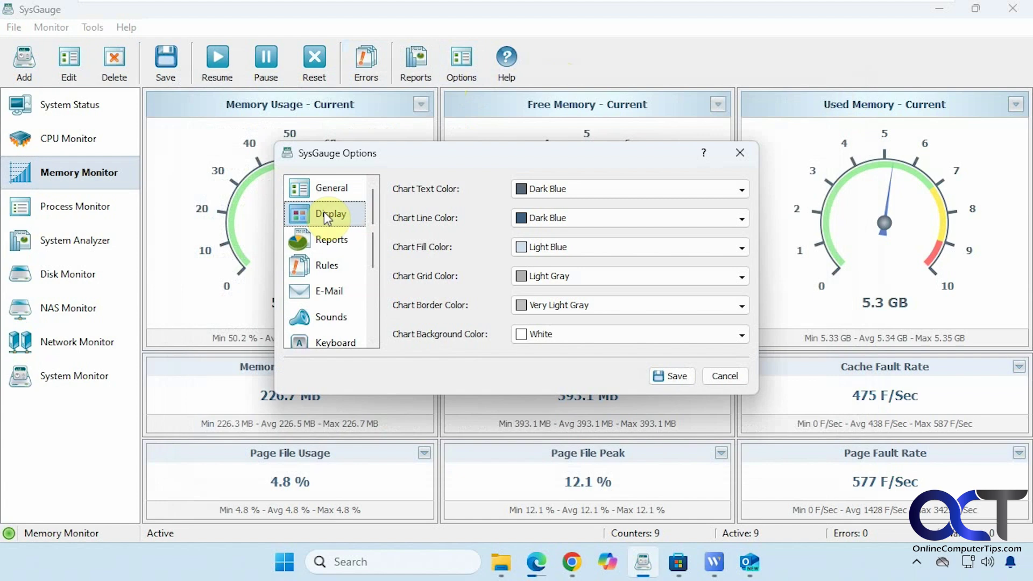
pyautogui.click(341, 239)
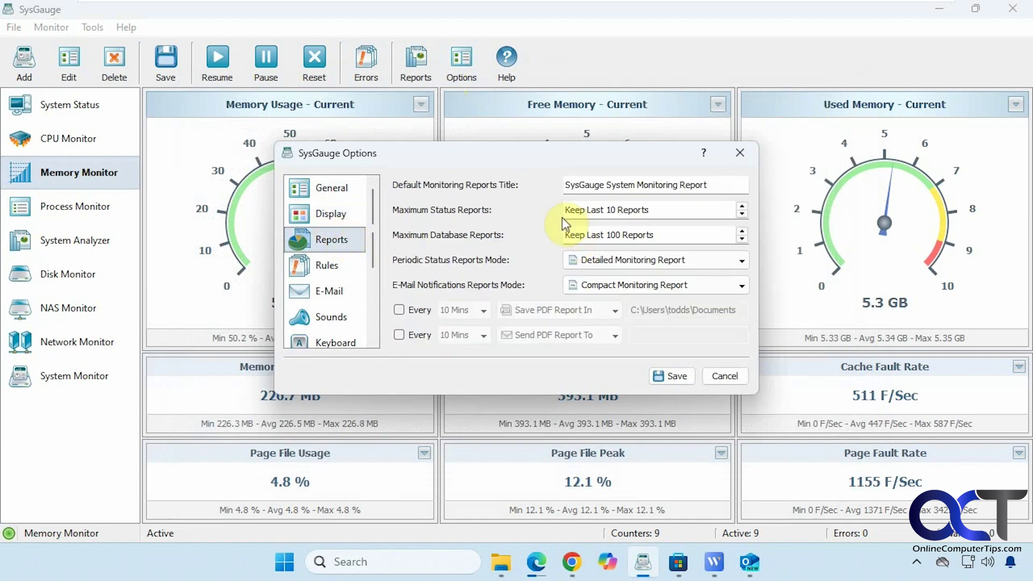
pyautogui.click(338, 263)
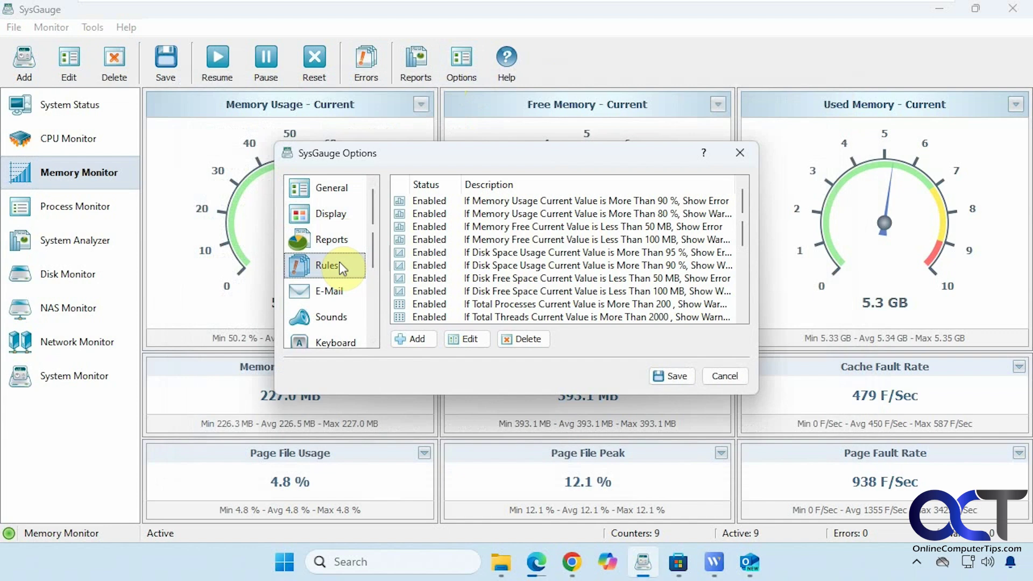
pyautogui.rightClick(555, 250)
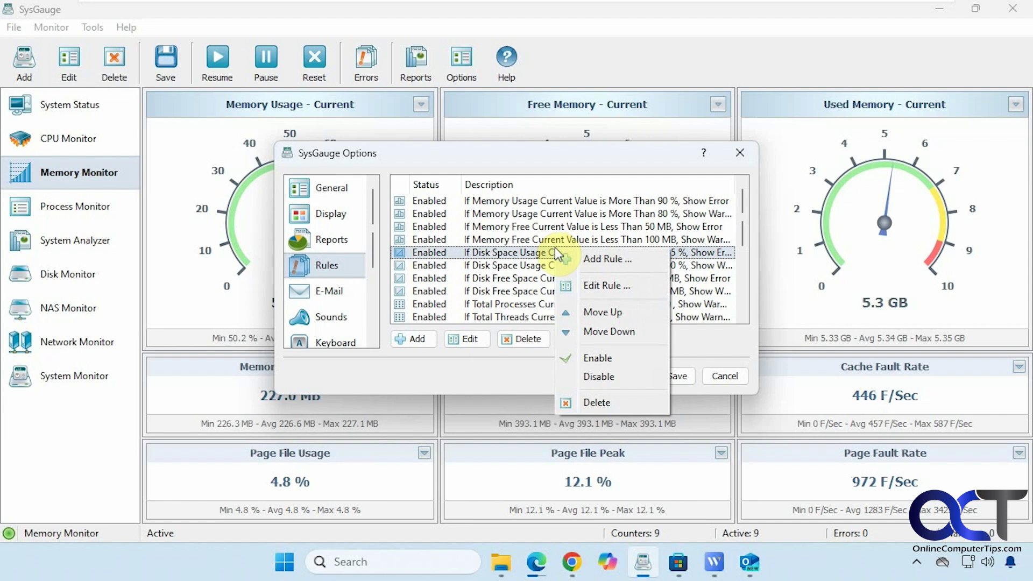
pyautogui.click(554, 162)
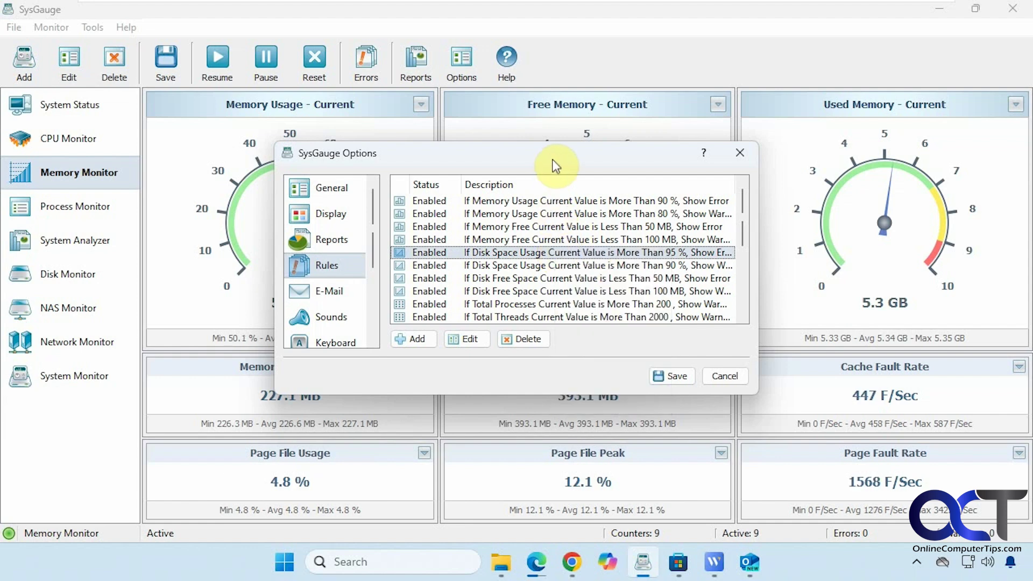
# View the E-Mail, Sounds, Keyboard and Advanced history-retention option pages.
pyautogui.click(330, 288)
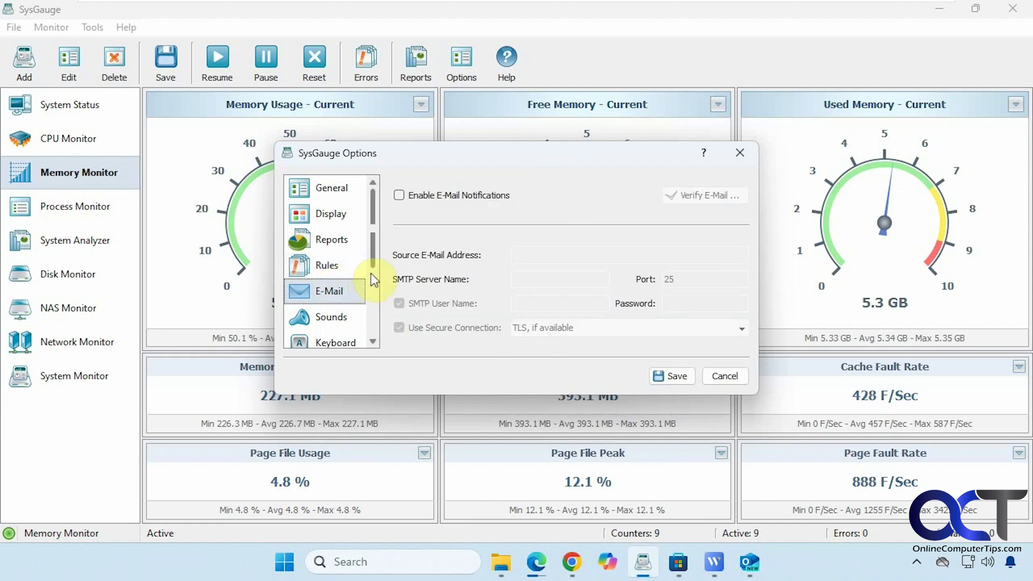
pyautogui.moveTo(377, 256); pyautogui.dragTo(380, 279)
pyautogui.click(337, 266)
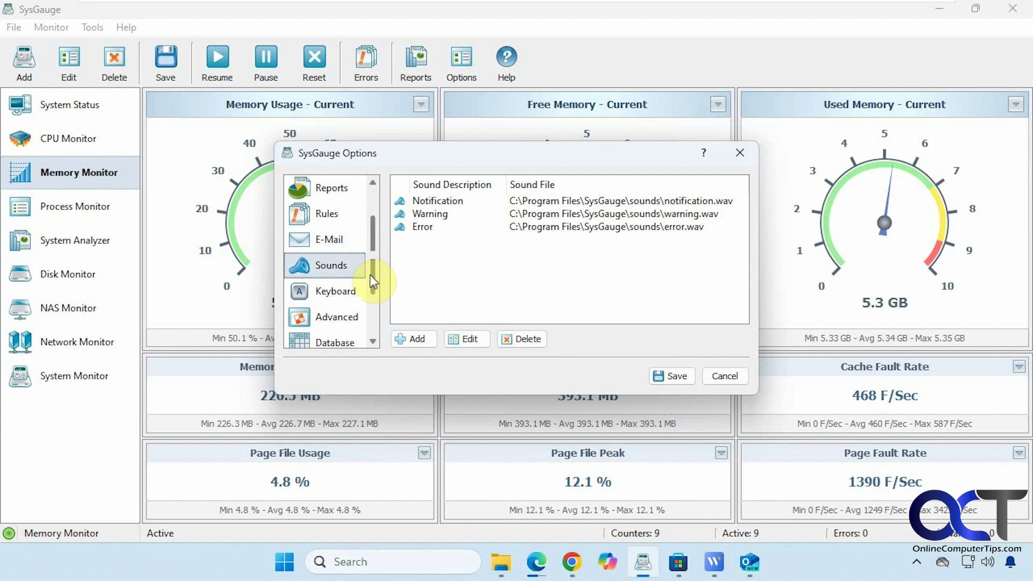
pyautogui.click(348, 291)
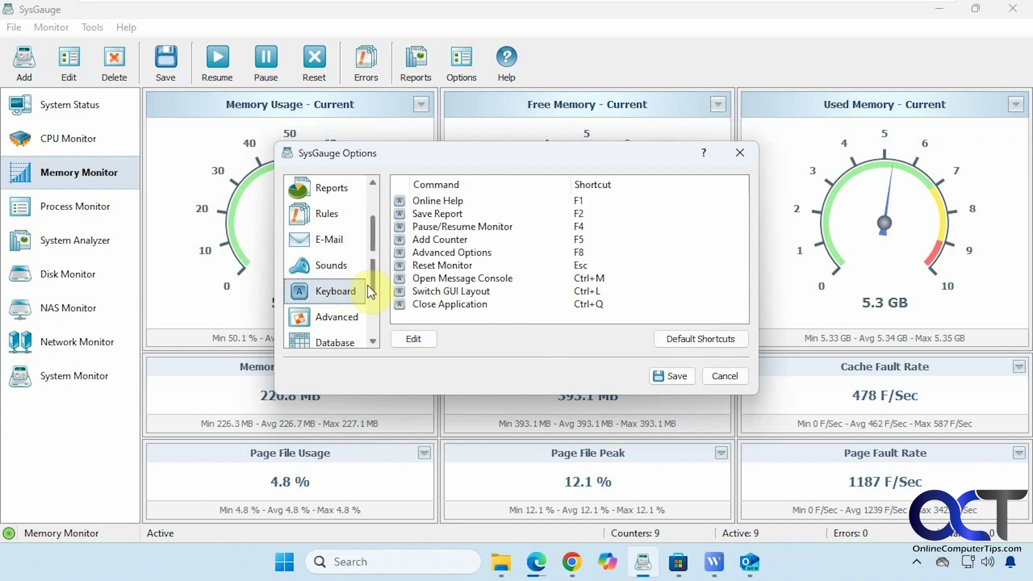
pyautogui.click(344, 312)
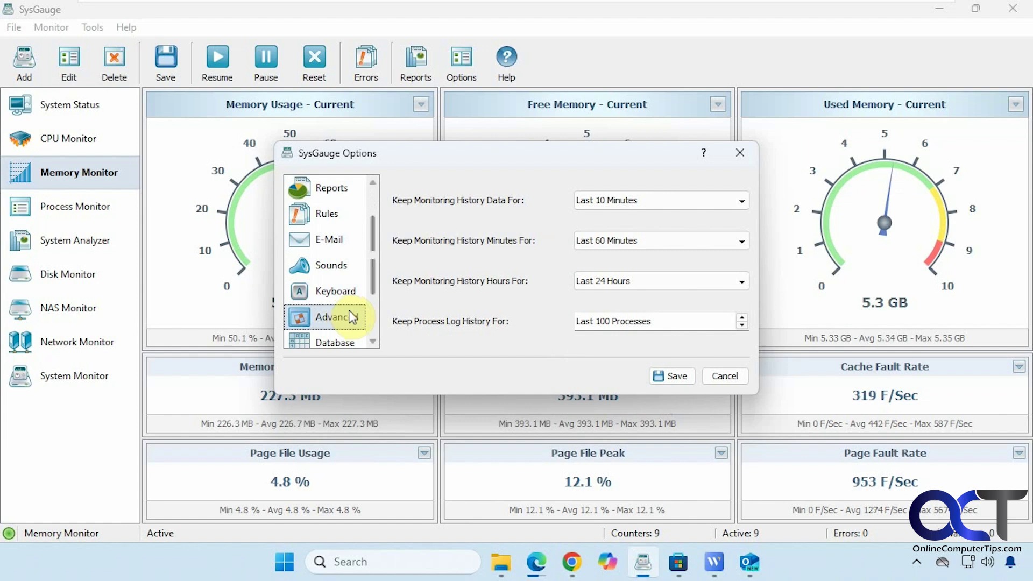
# View the Database, Errors and Proxy pages, ending on auto-detect proxy with port 8080.
pyautogui.scroll(-1, 355, 307)
pyautogui.click(338, 317)
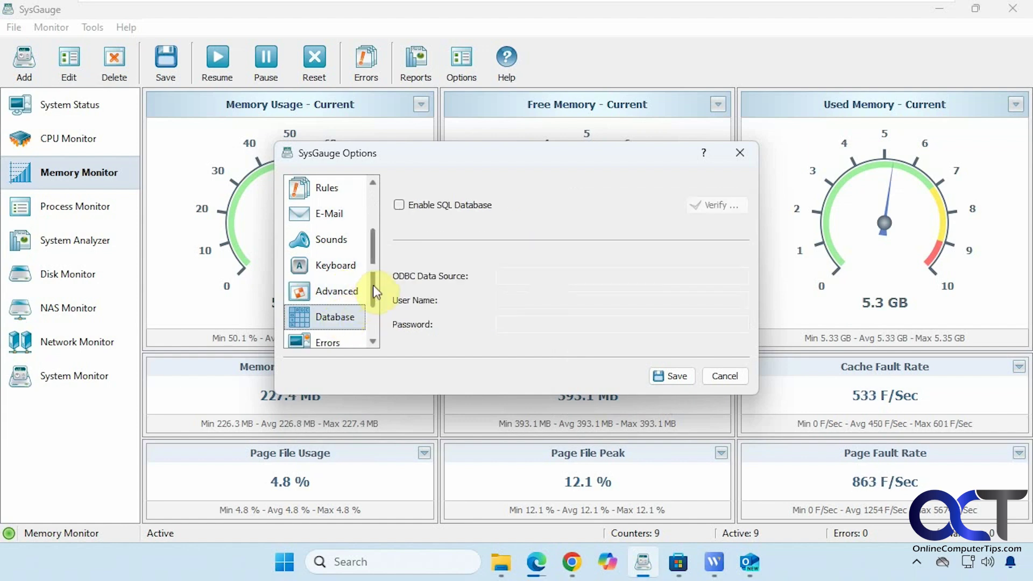
pyautogui.moveTo(373, 280); pyautogui.dragTo(370, 302)
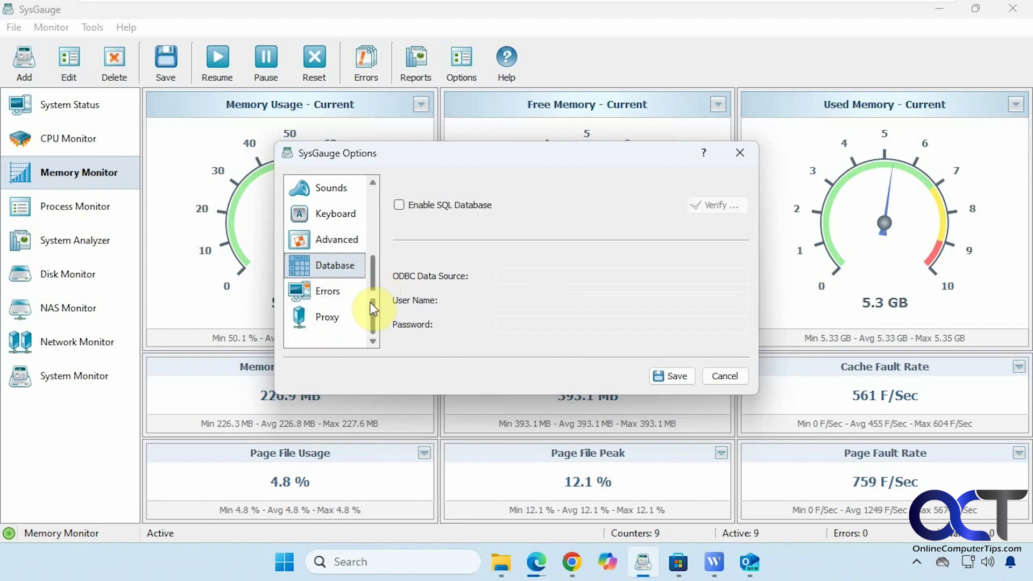
pyautogui.click(337, 289)
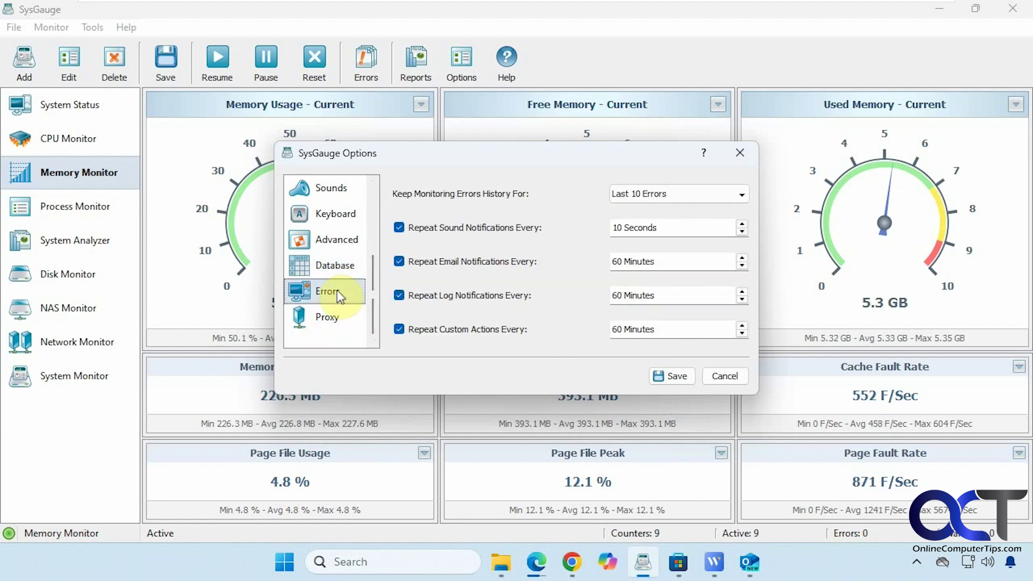
pyautogui.click(333, 311)
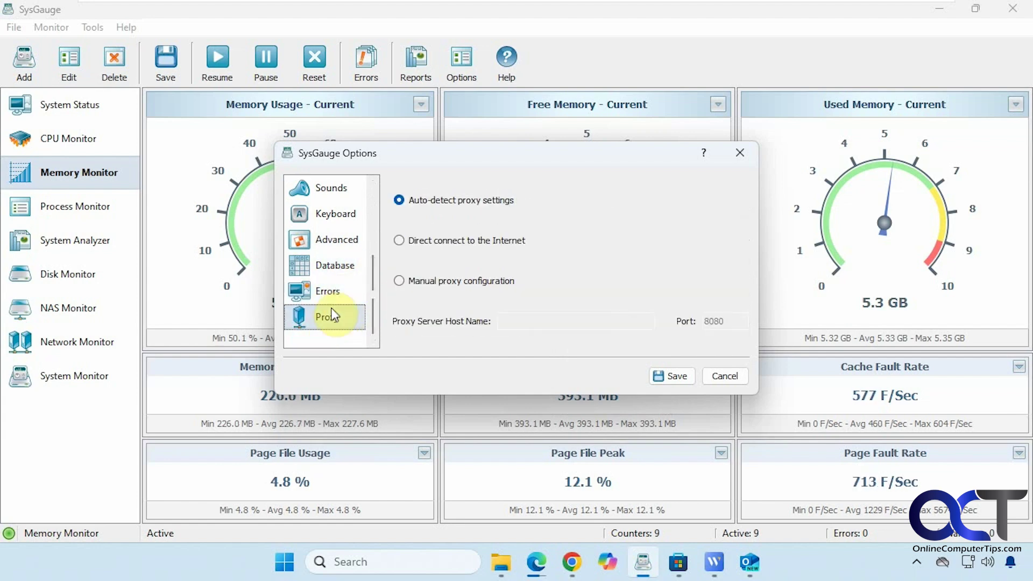
# Cancel Options, browse the File menu, reopen and cancel Advanced Options, then run SysGauge Self Test.
pyautogui.click(724, 376)
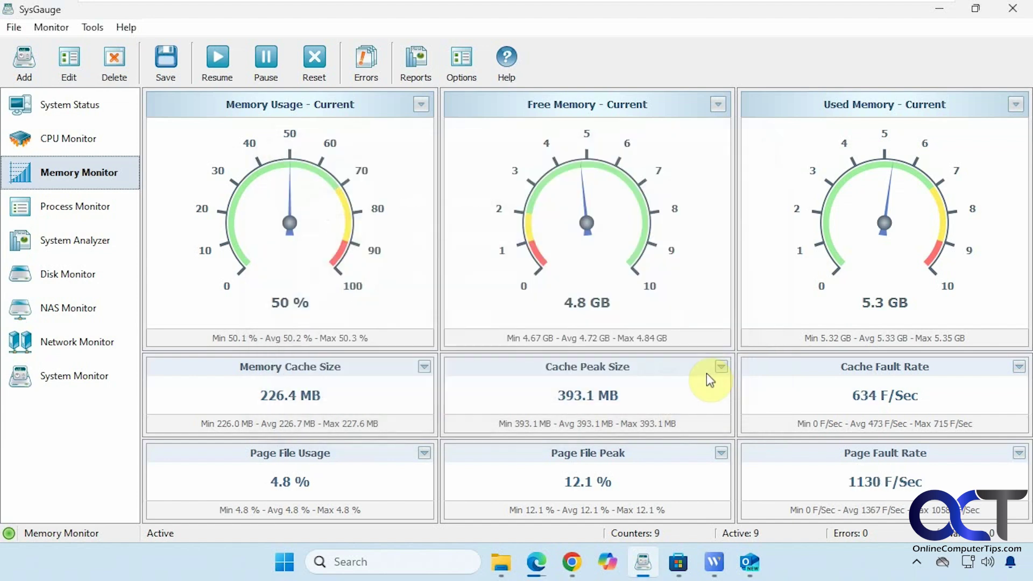
pyautogui.click(17, 29)
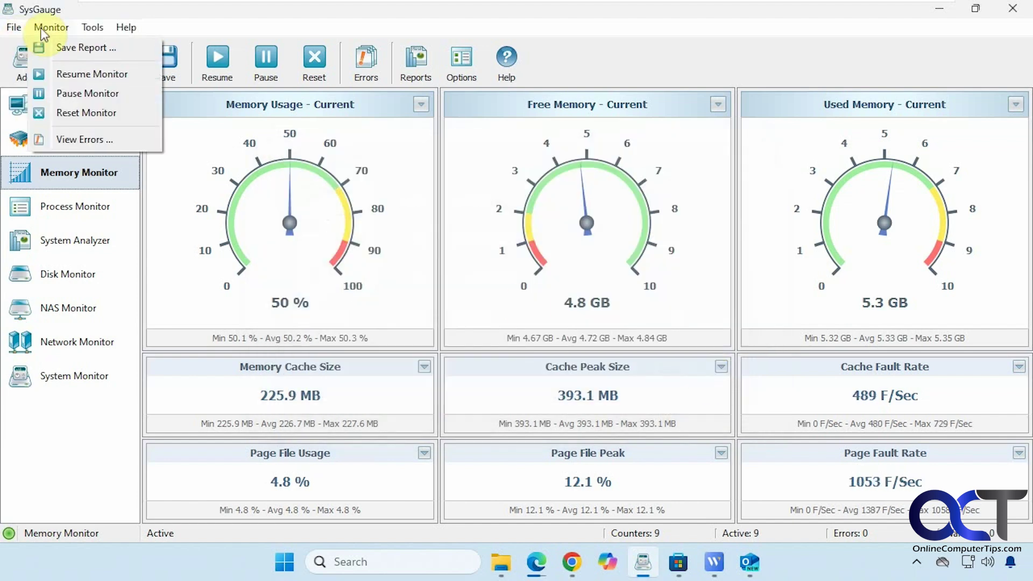
pyautogui.moveTo(95, 27)
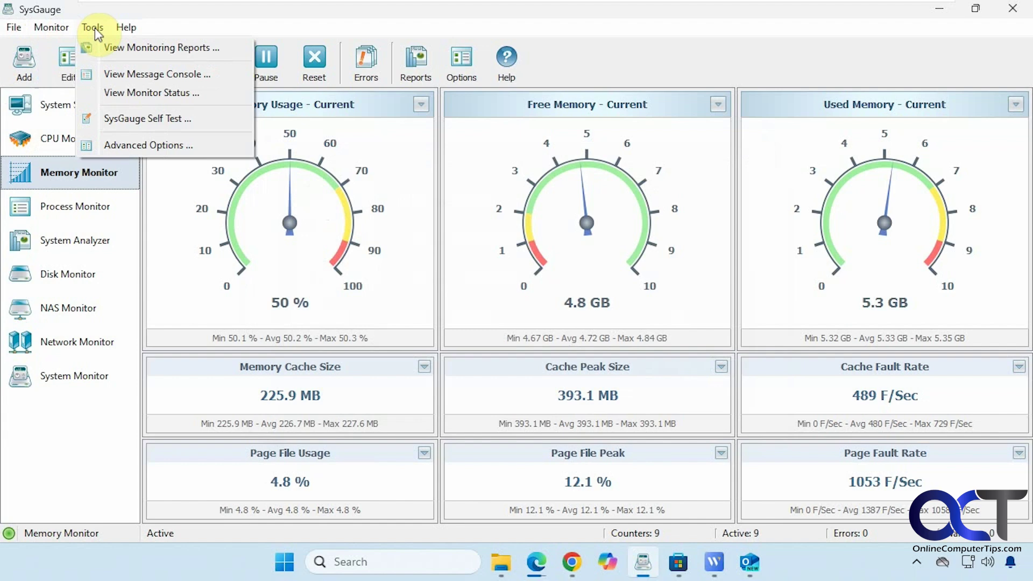
pyautogui.click(124, 144)
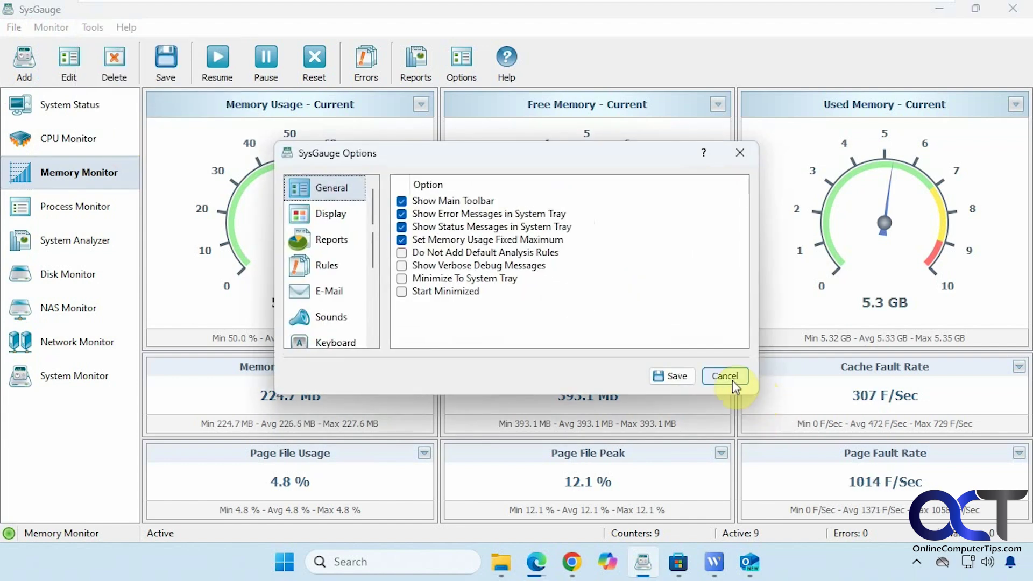
pyautogui.click(730, 378)
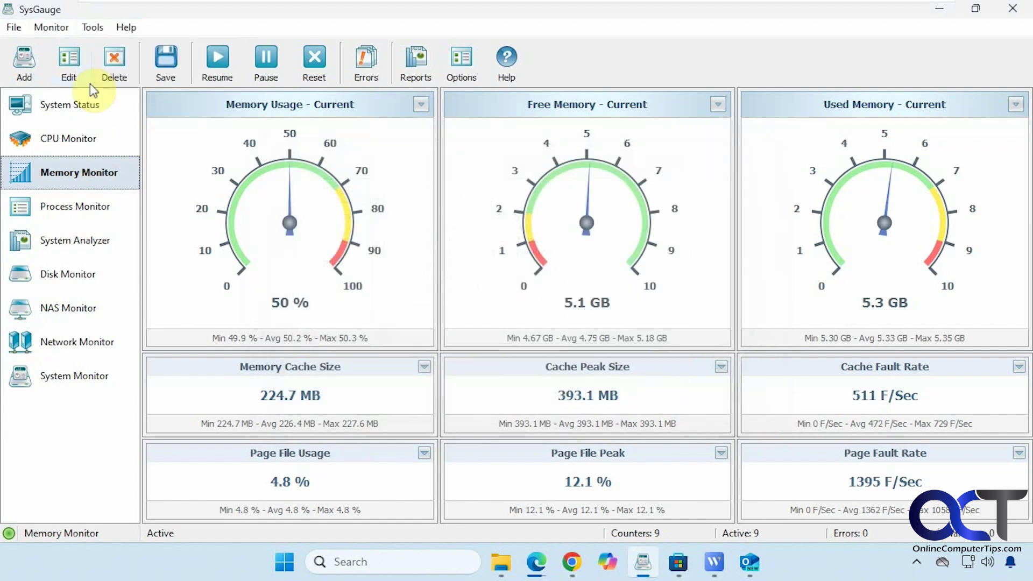
pyautogui.click(93, 28)
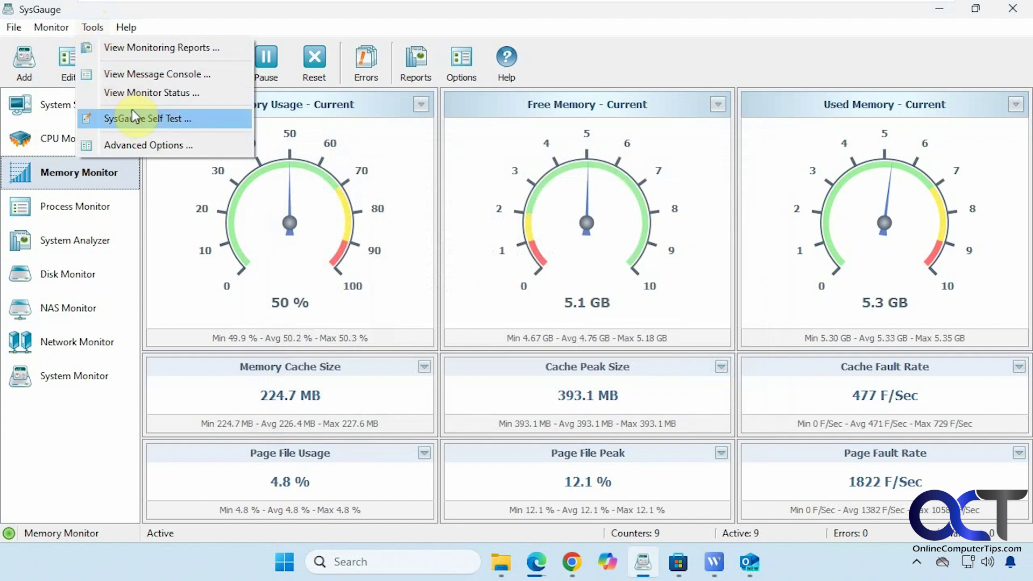
pyautogui.click(135, 123)
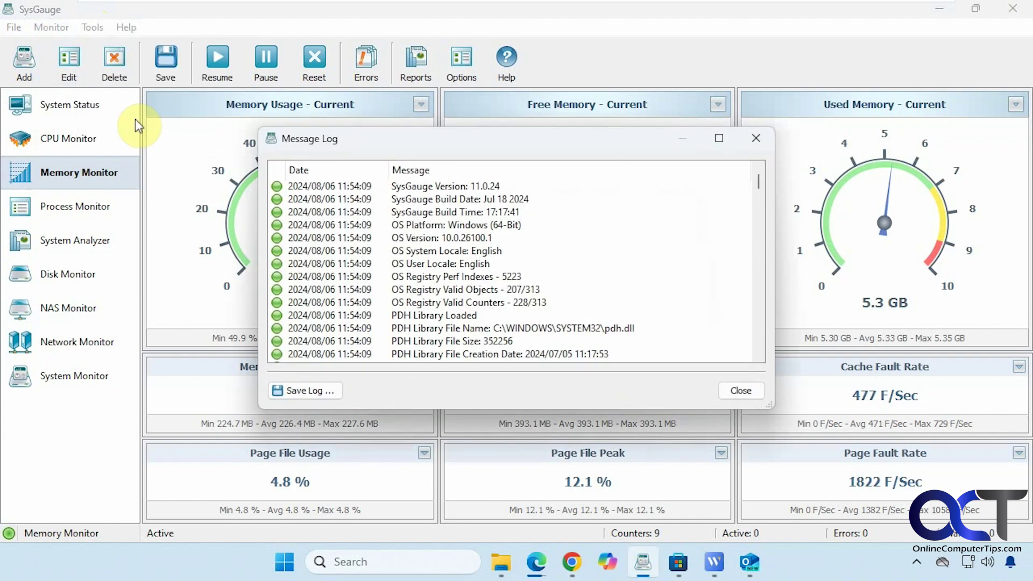
# Close the Message Log to return to the Memory Monitor showing 50% usage.
pyautogui.click(741, 391)
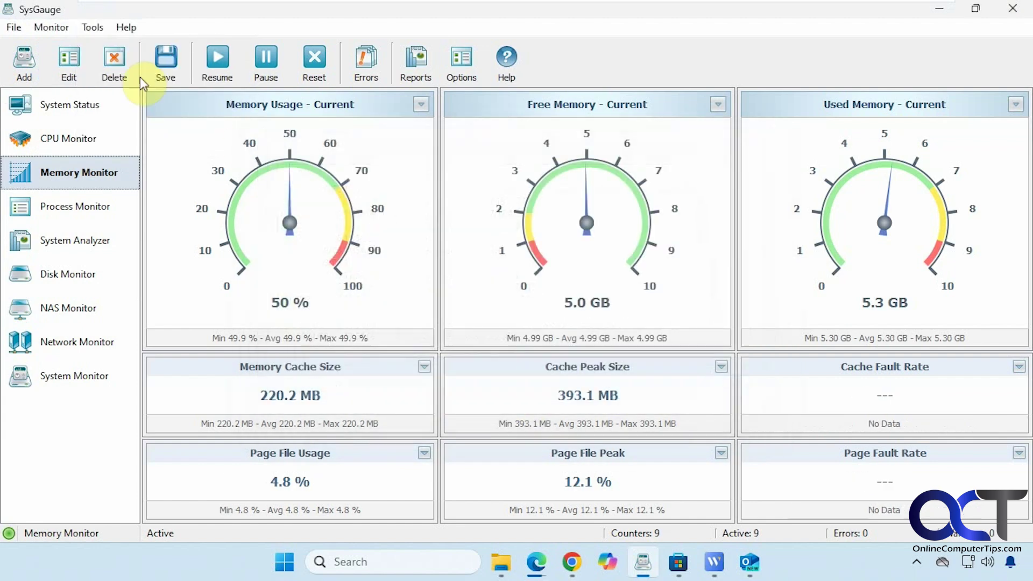